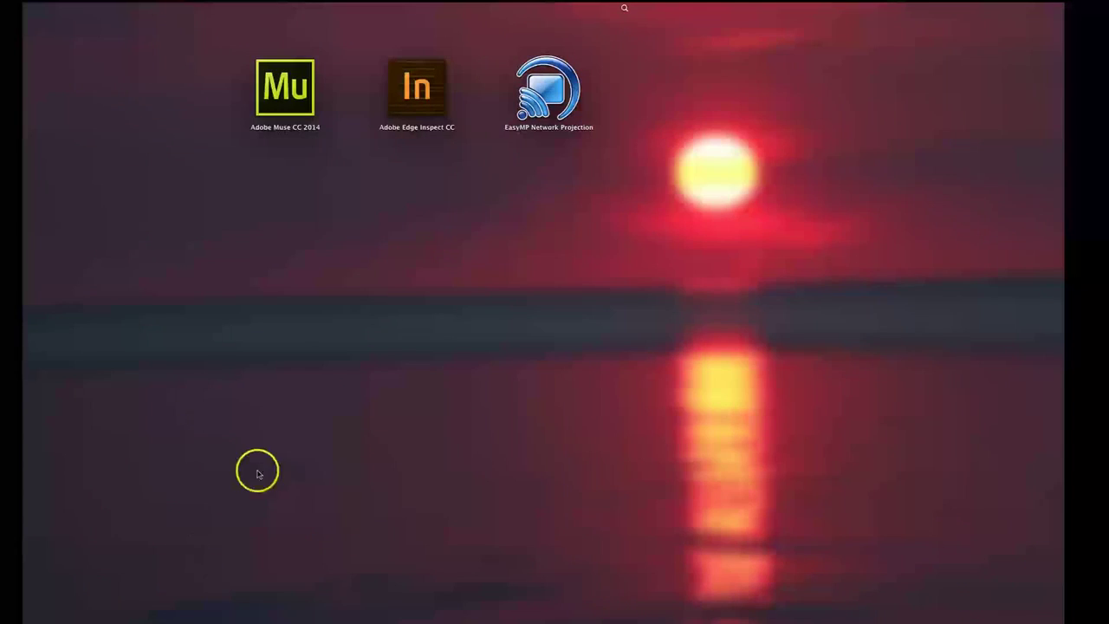
# Launch Adobe Premiere Pro and start a new project from its welcome screen.
pyautogui.press('F4')
pyautogui.hscroll(3, 262, 463)
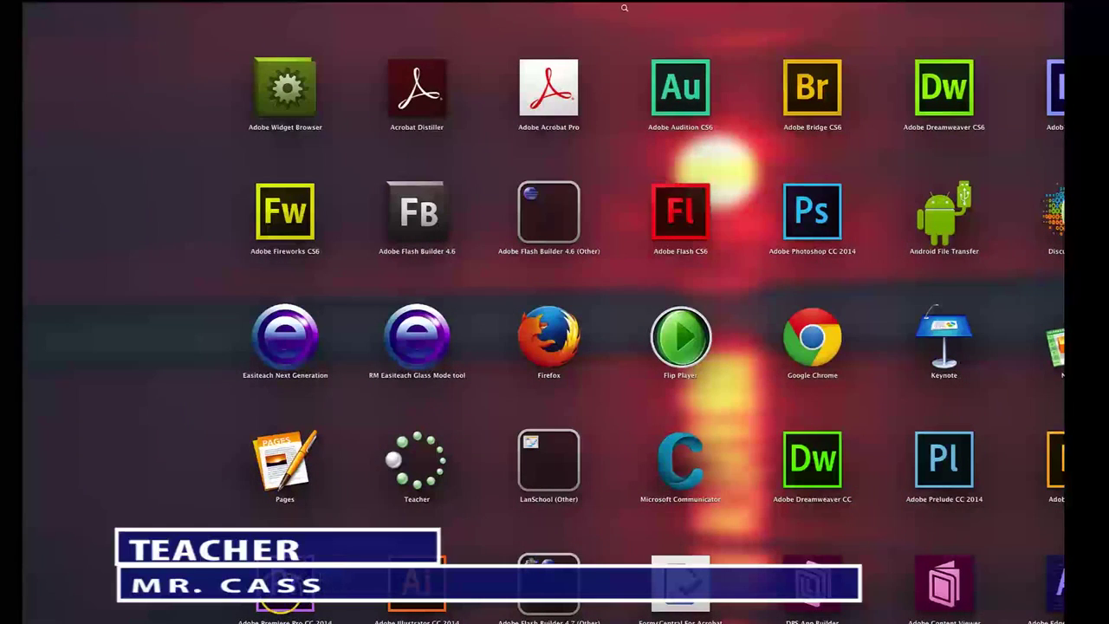
pyautogui.click(285, 578)
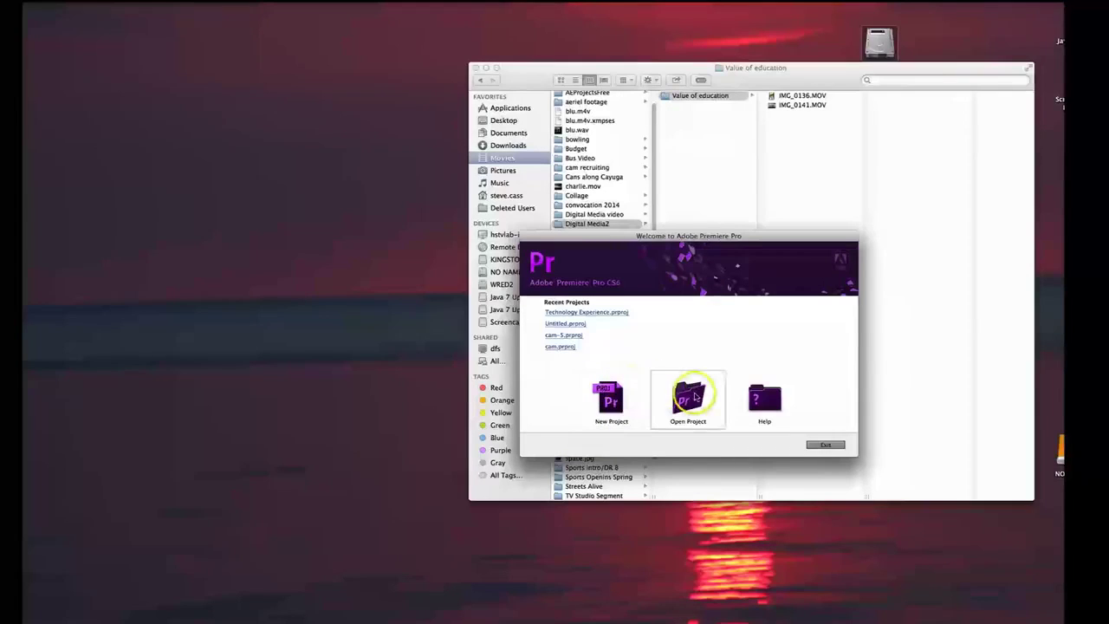
pyautogui.click(621, 407)
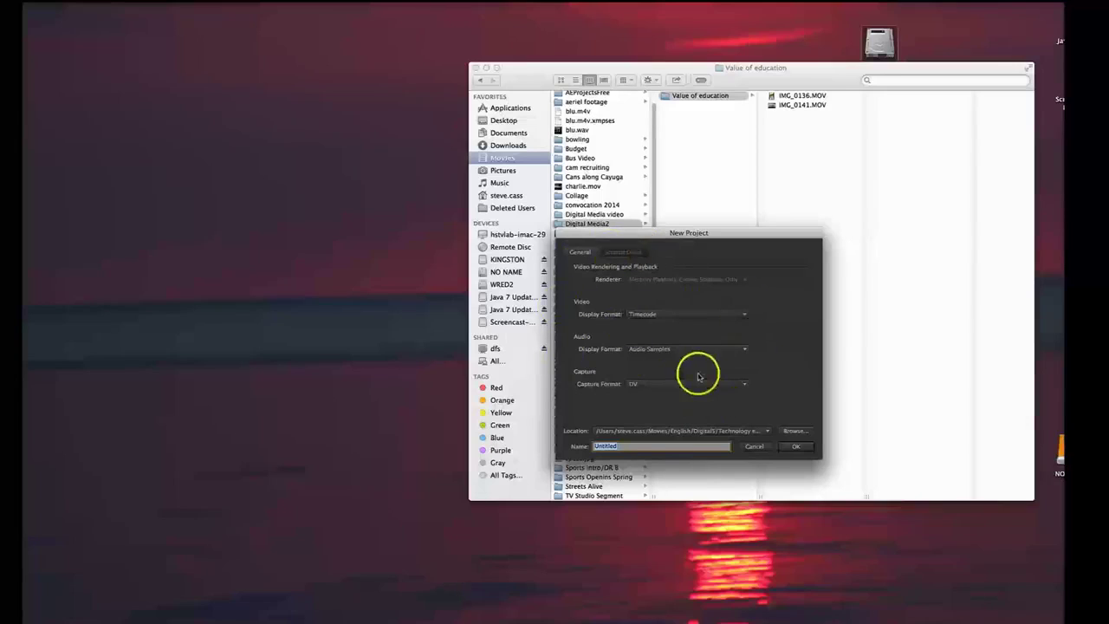
# Set the new project's save location to the "Value of education" folder inside Movies/Digital Media2.
pyautogui.click(794, 431)
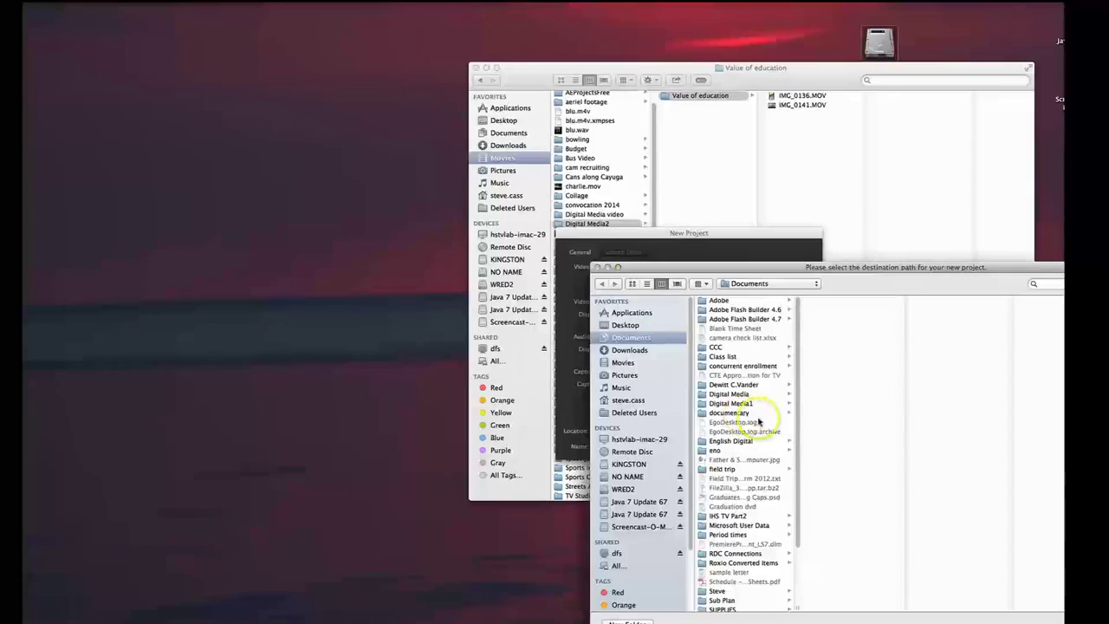
pyautogui.scroll(-1, 774, 429)
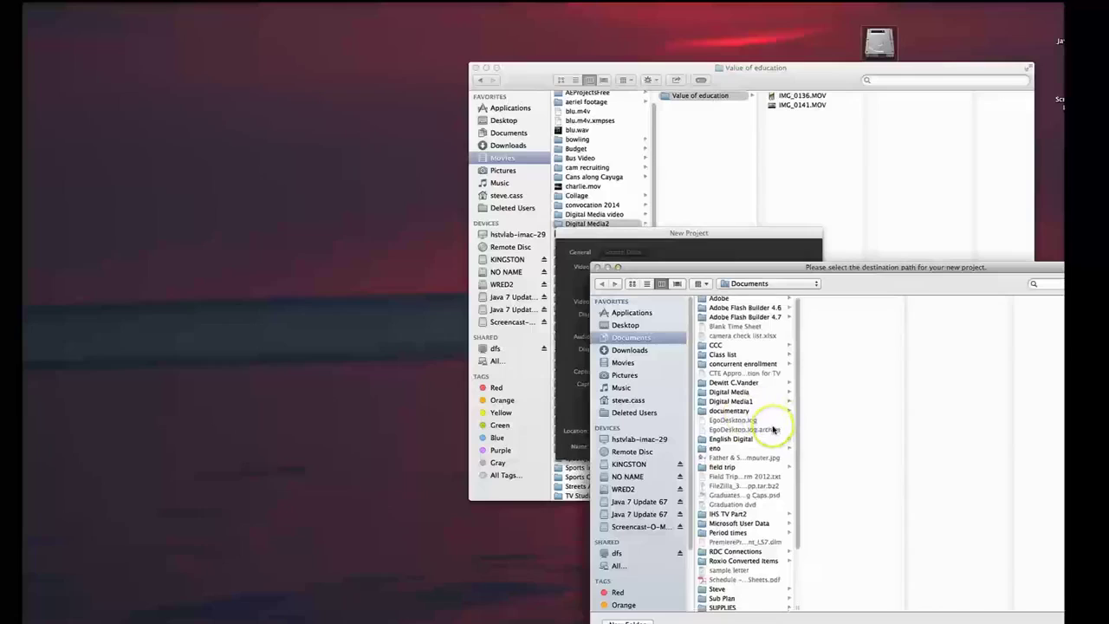
pyautogui.scroll(1, 772, 426)
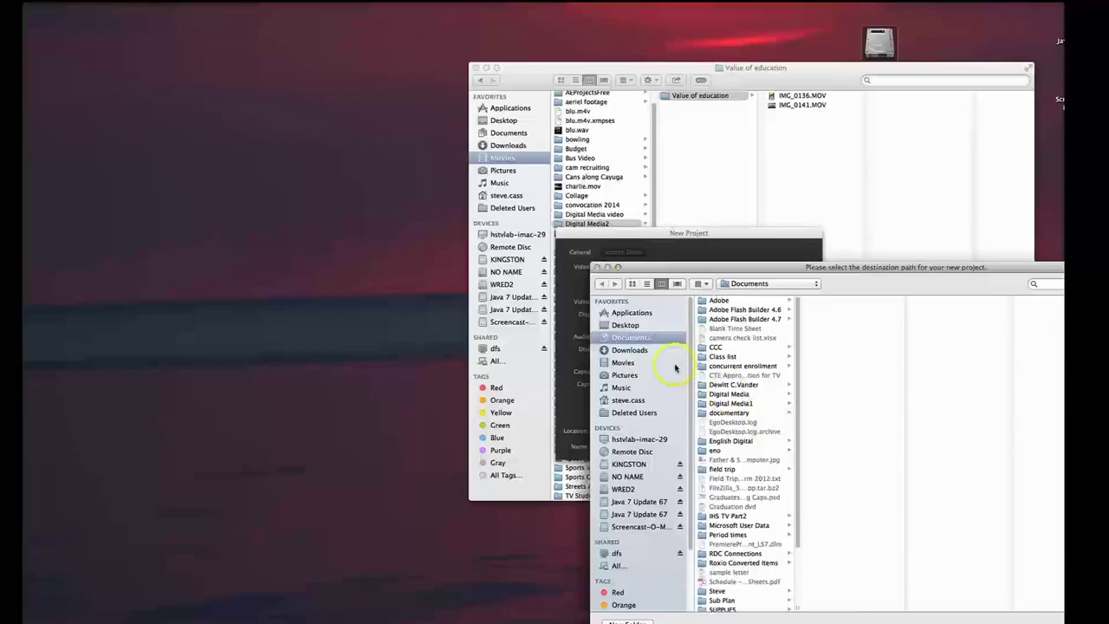
pyautogui.click(624, 363)
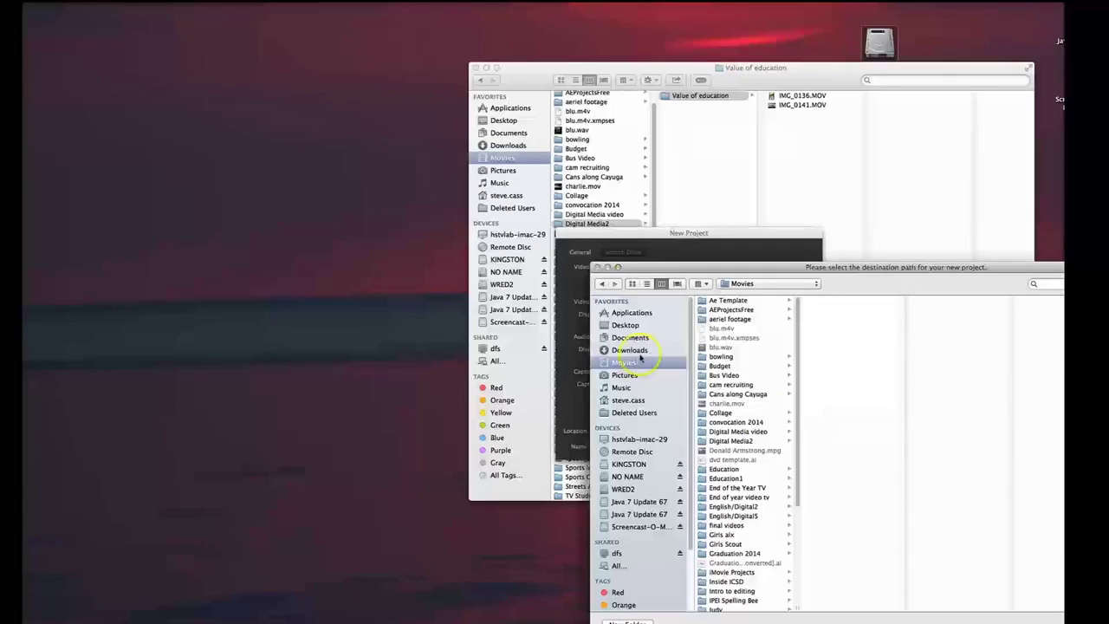
pyautogui.click(762, 440)
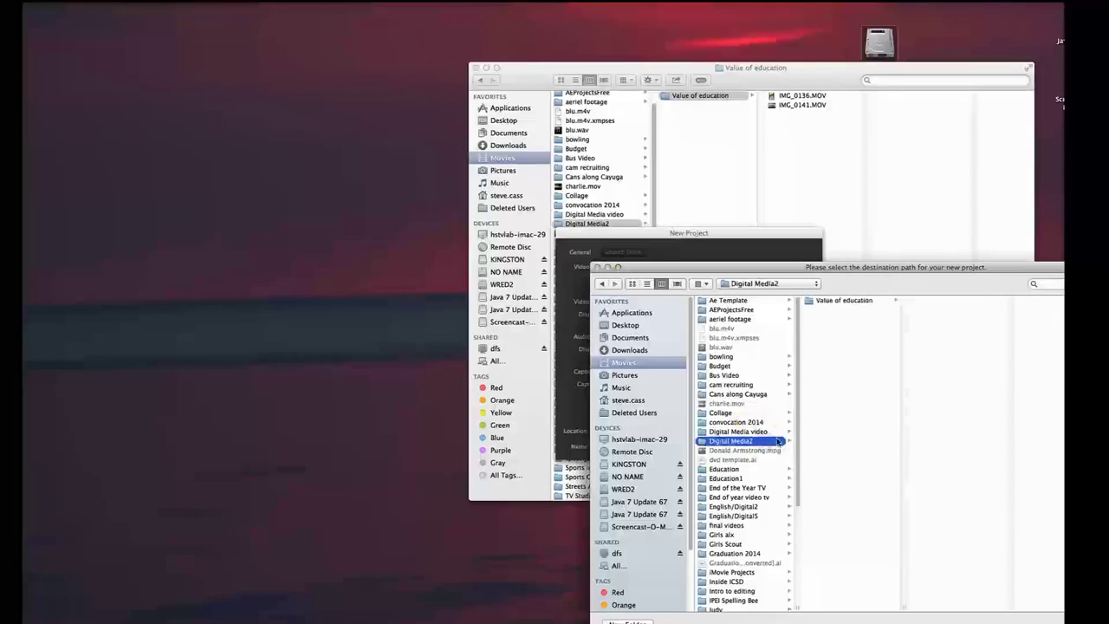
pyautogui.click(820, 302)
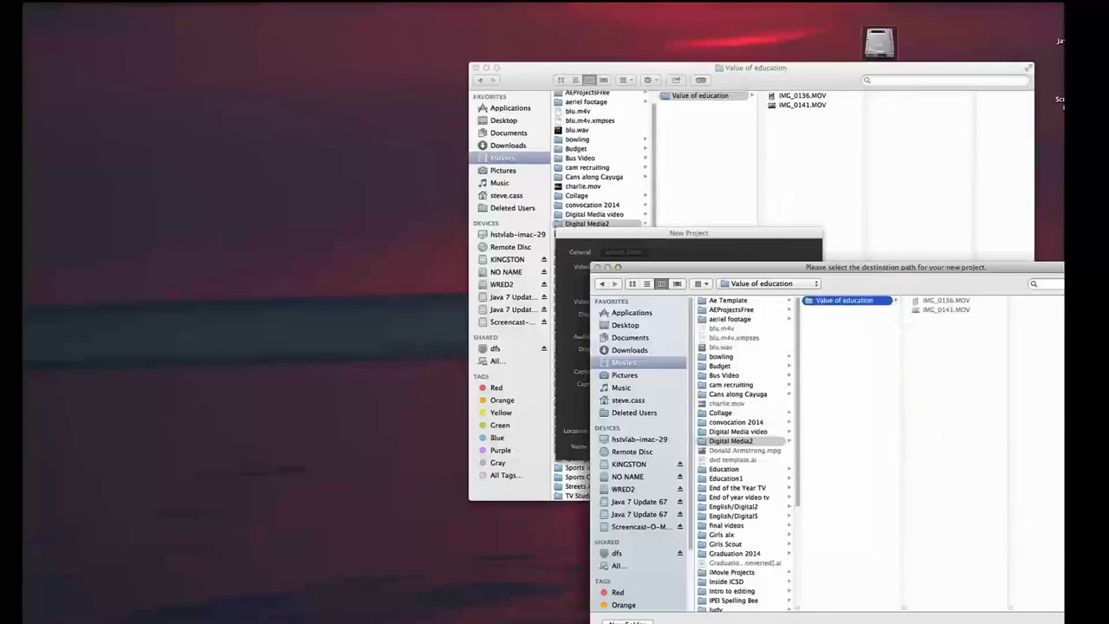
pyautogui.press('Return')
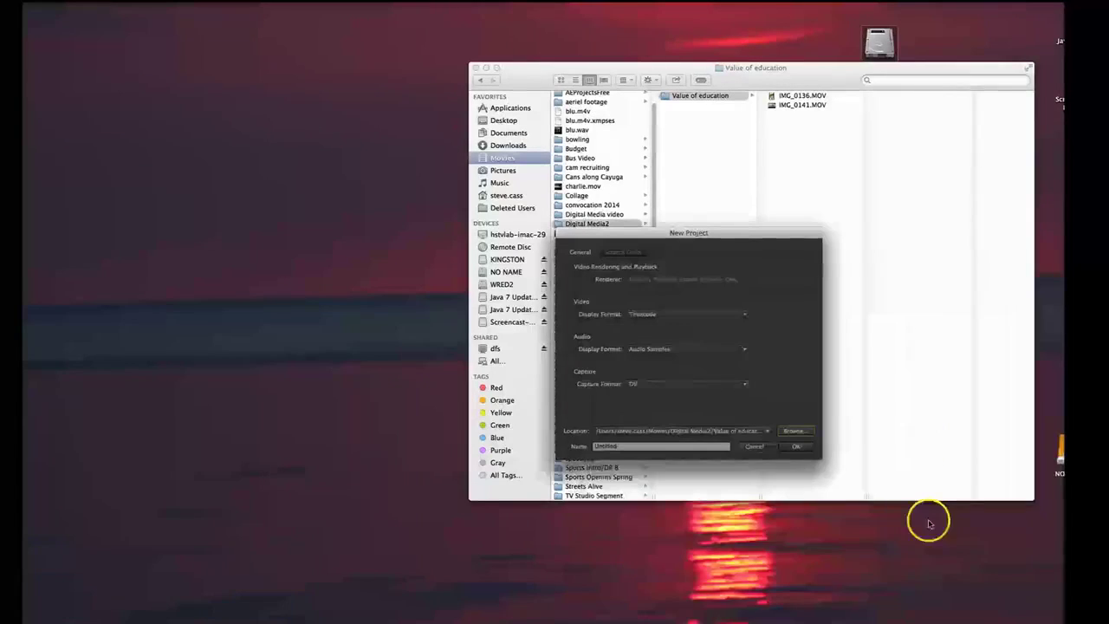
# Name the project "Value of Educaiton" and create it.
pyautogui.doubleClick(636, 446)
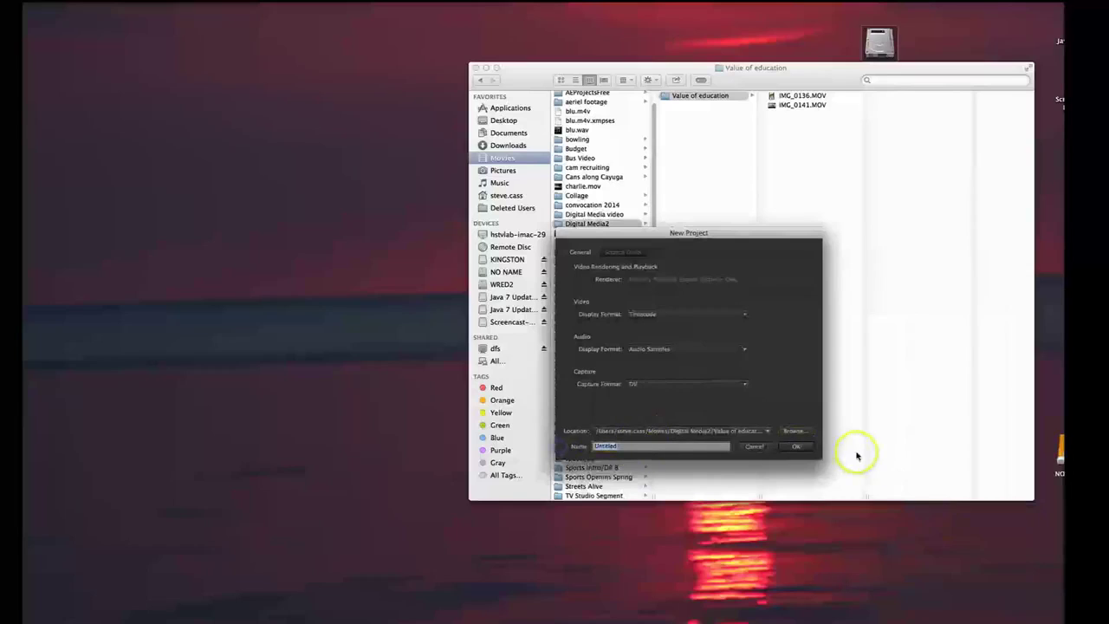
pyautogui.write('Value of Educaiton')
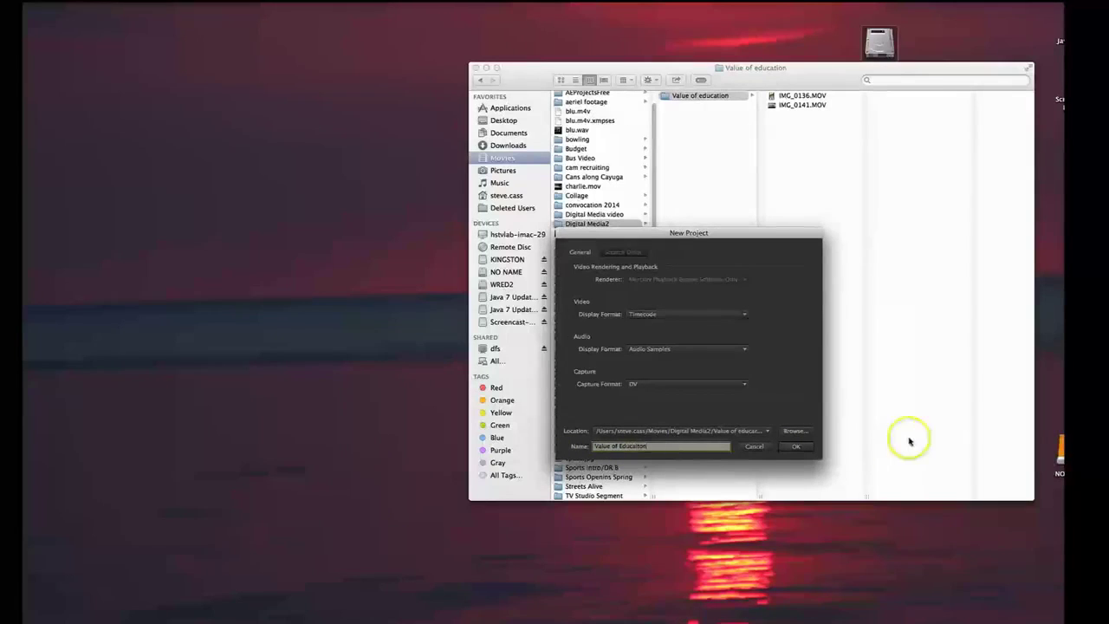
pyautogui.click(795, 446)
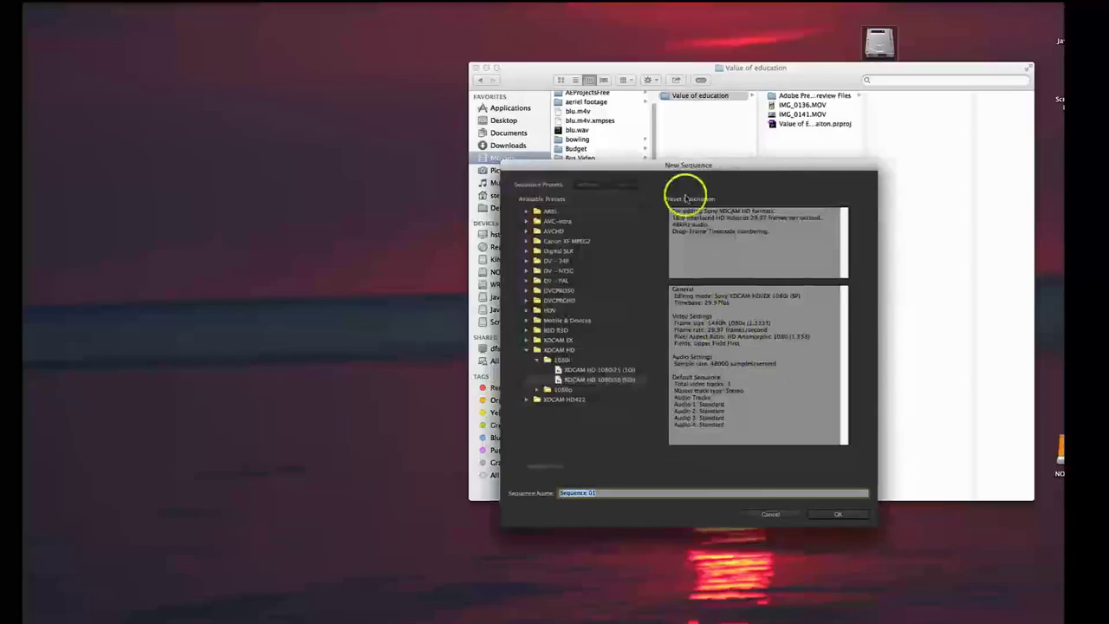
# Choose the HDV 1080p30 preset for the new sequence.
pyautogui.moveTo(712, 166); pyautogui.dragTo(658, 153)
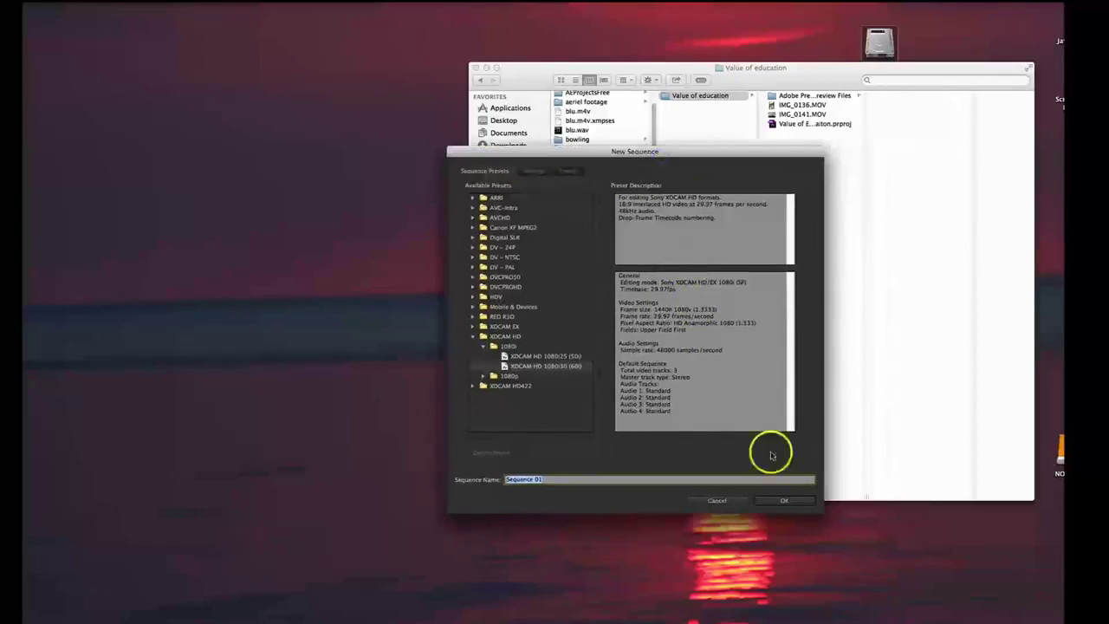
pyautogui.click(860, 528)
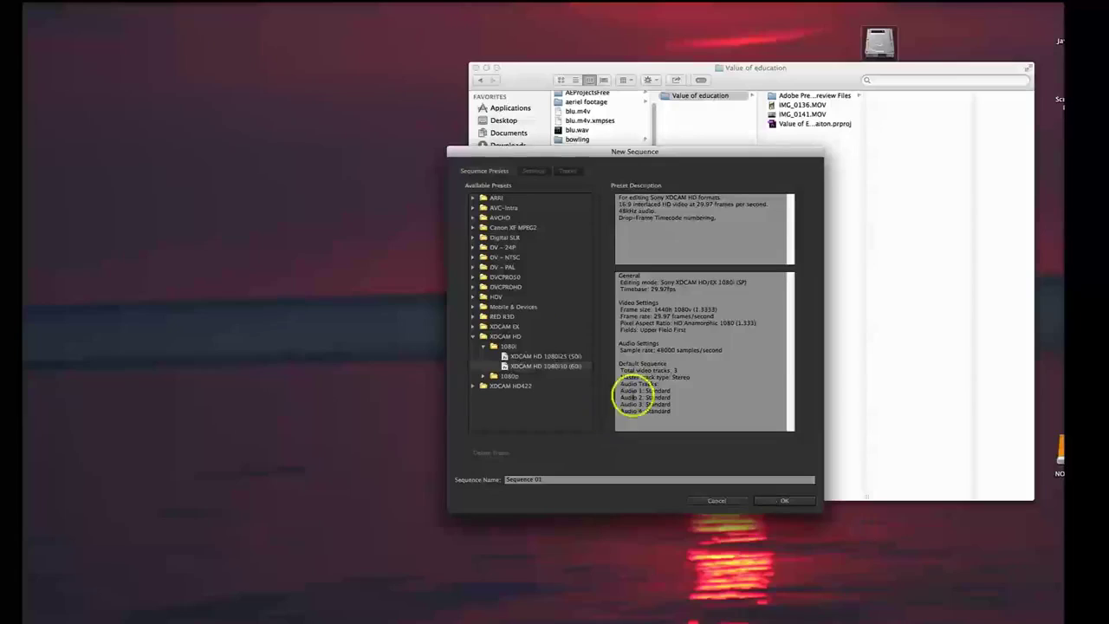
pyautogui.click(472, 337)
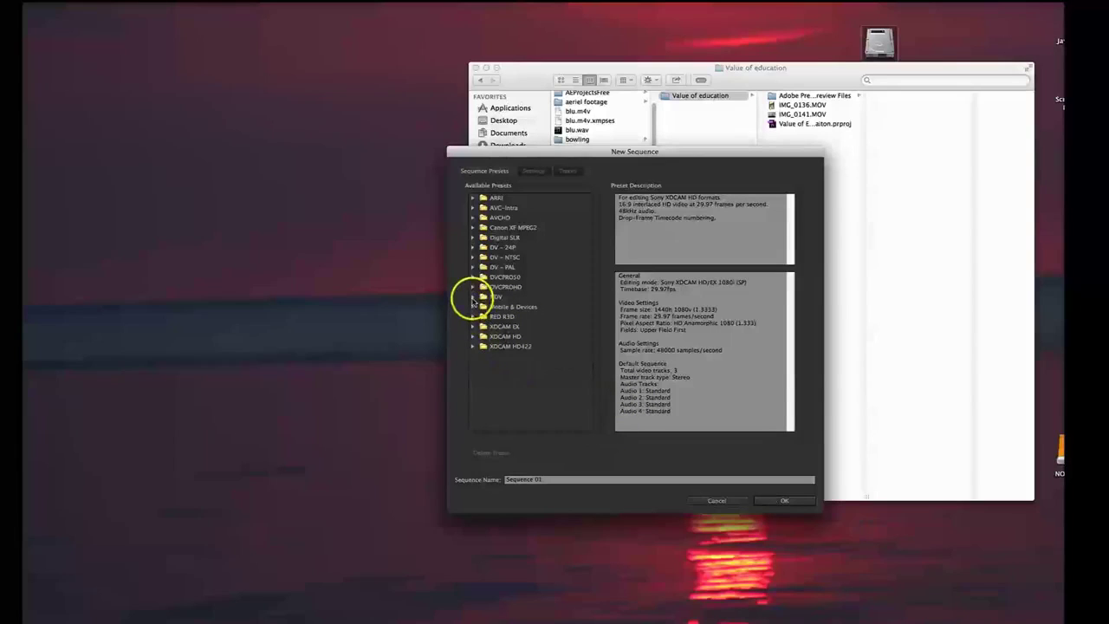
pyautogui.click(472, 297)
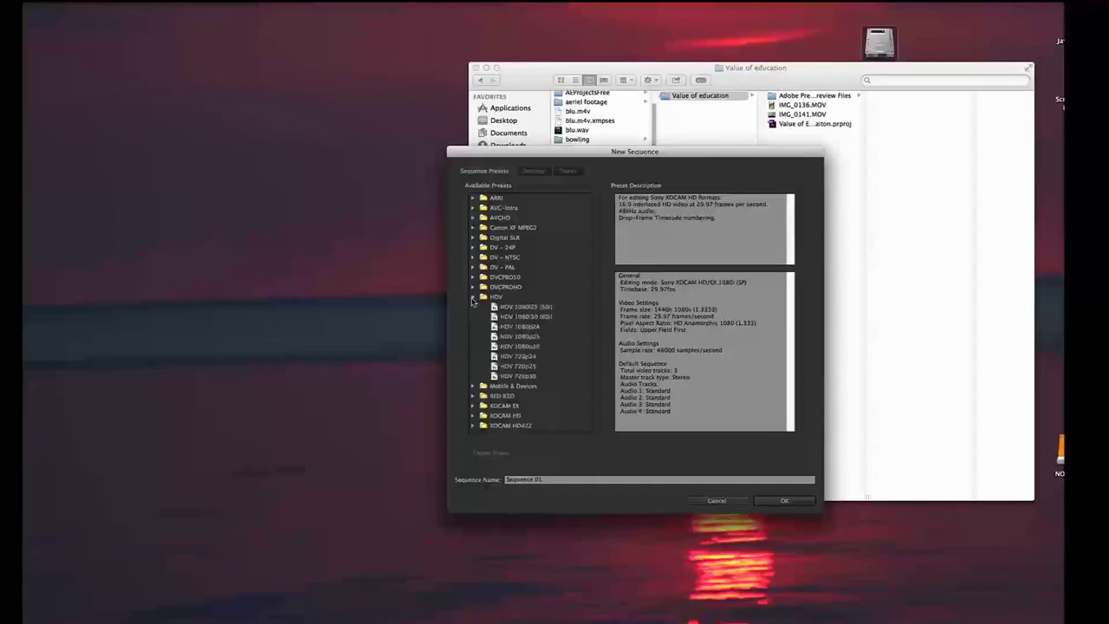
pyautogui.click(520, 346)
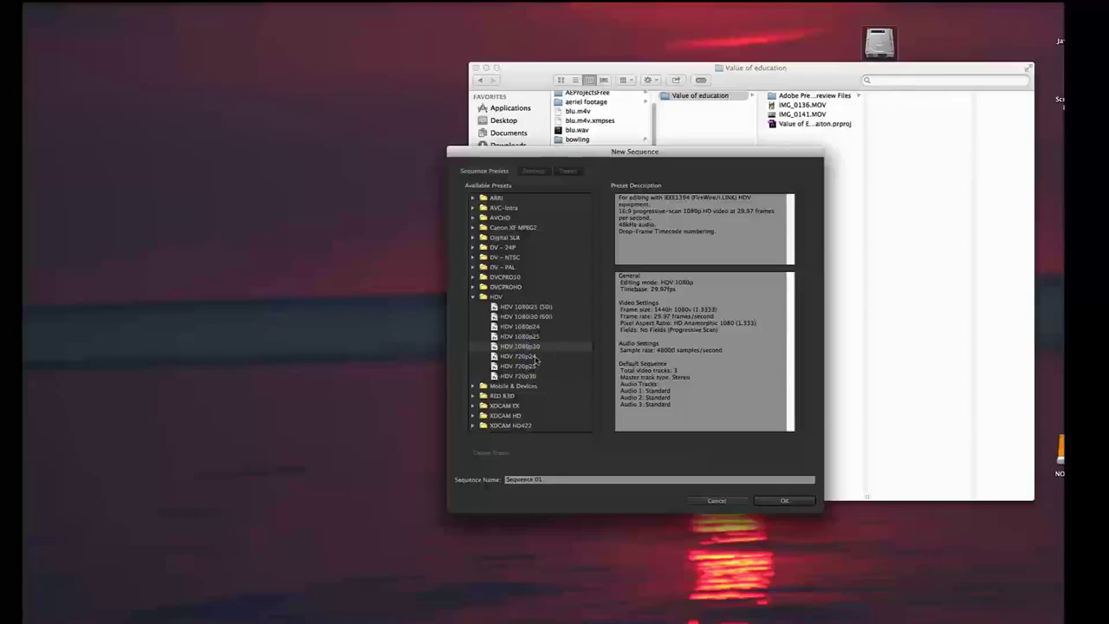
# Name the sequence "education" and create it.
pyautogui.click(544, 478)
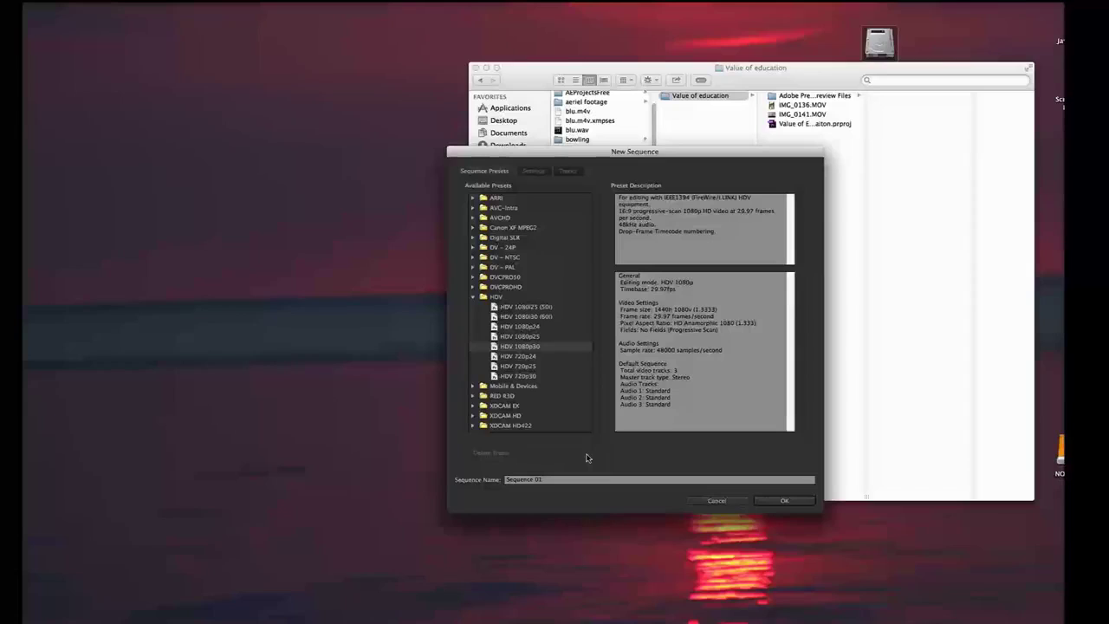
pyautogui.moveTo(555, 477); pyautogui.dragTo(480, 477)
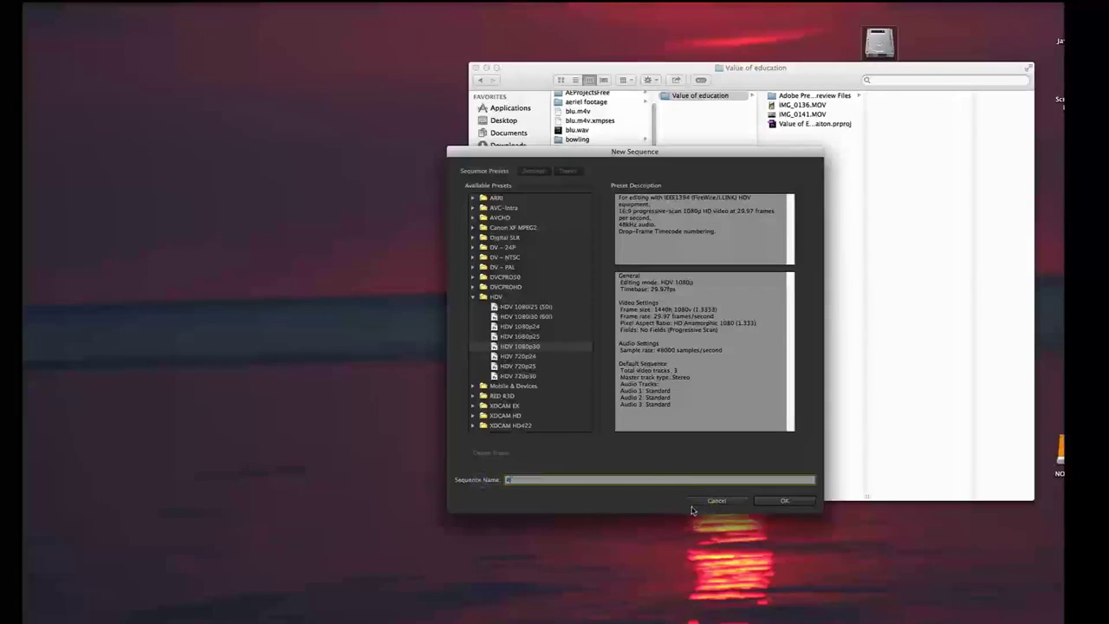
pyautogui.write('education')
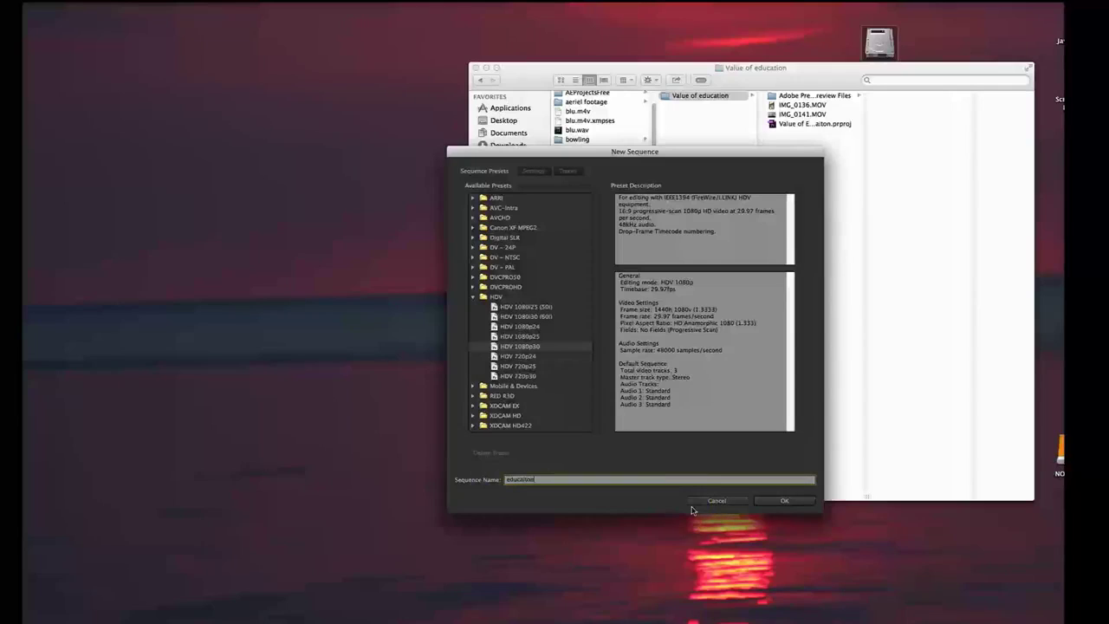
pyautogui.click(784, 501)
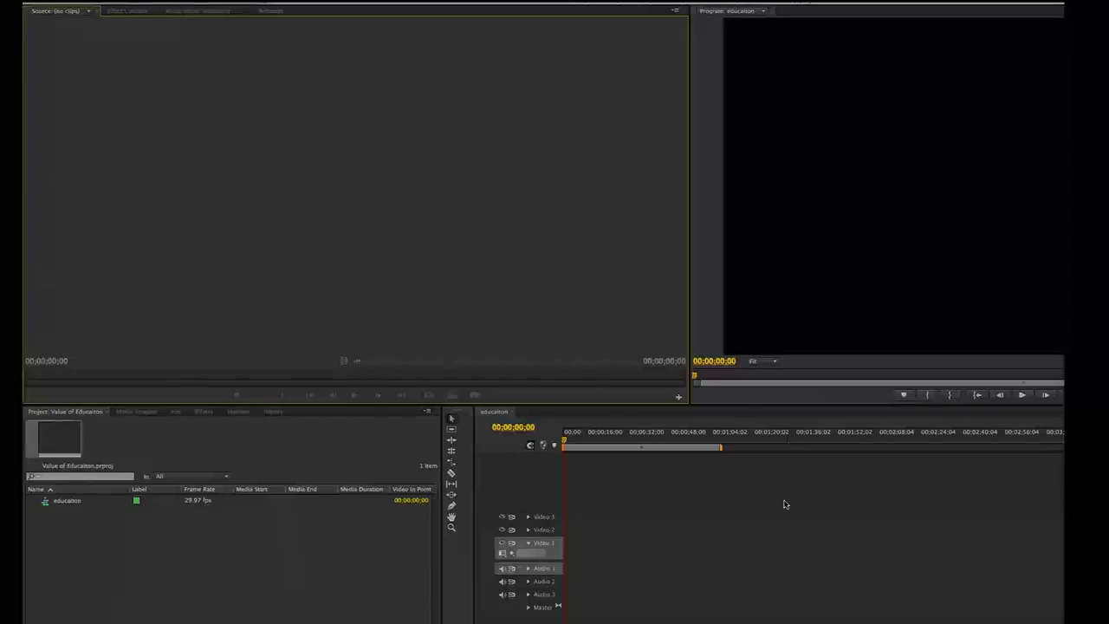
# Show the effect controls and fit the whole project window to the screen.
pyautogui.click(130, 11)
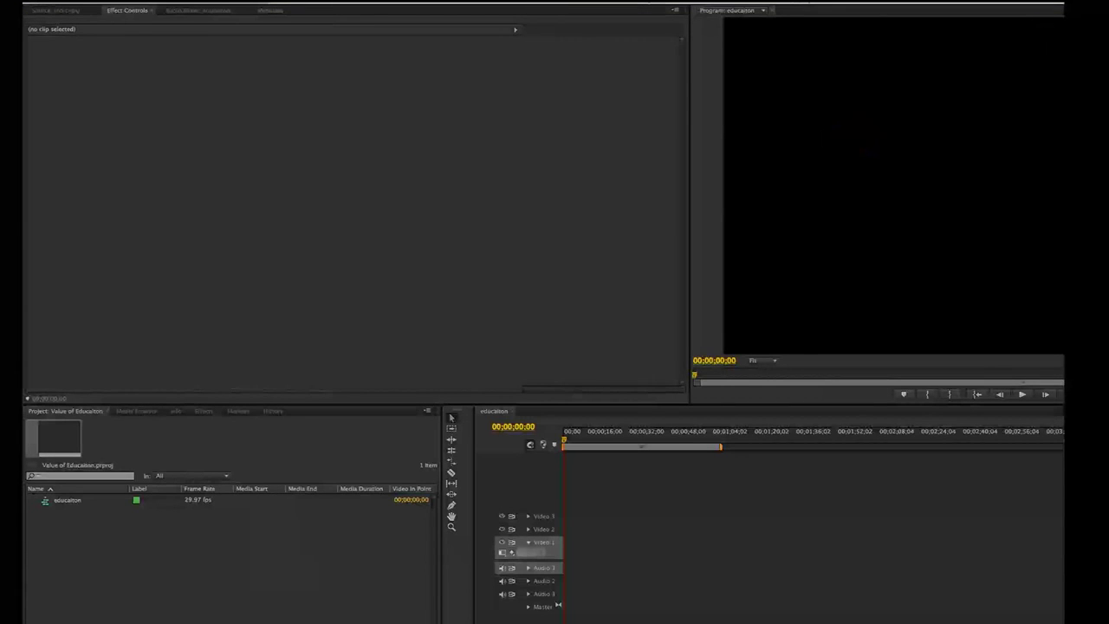
pyautogui.moveTo(809, 2); pyautogui.dragTo(828, 47)
pyautogui.click(67, 45)
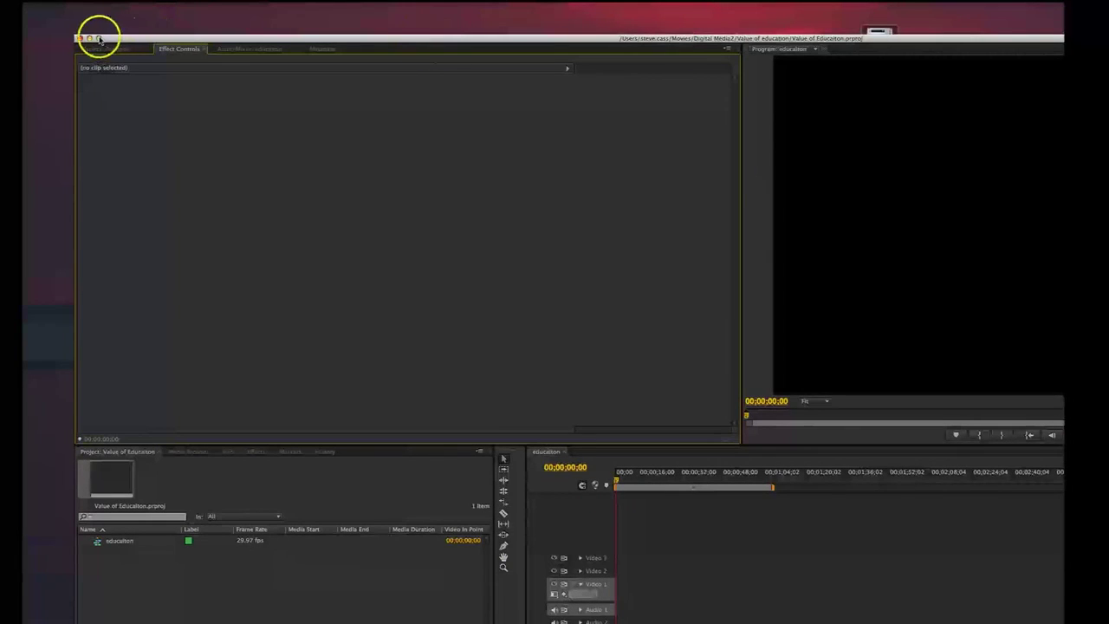
pyautogui.click(98, 39)
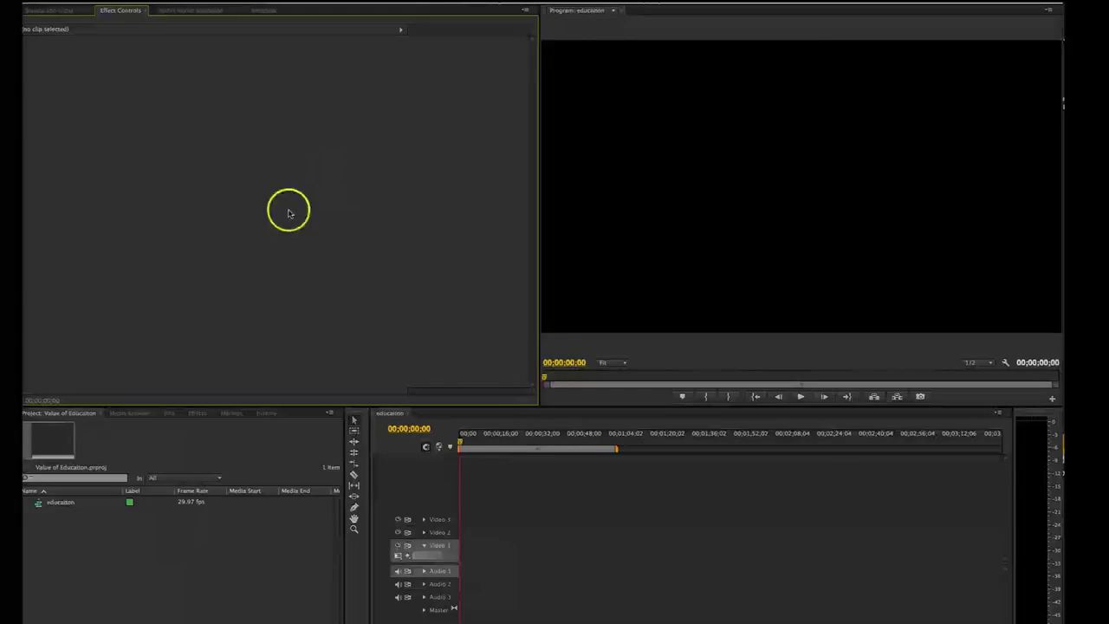
# Look over the program monitor, the sequence info and the effects list, and return to the project's item list.
pyautogui.click(743, 225)
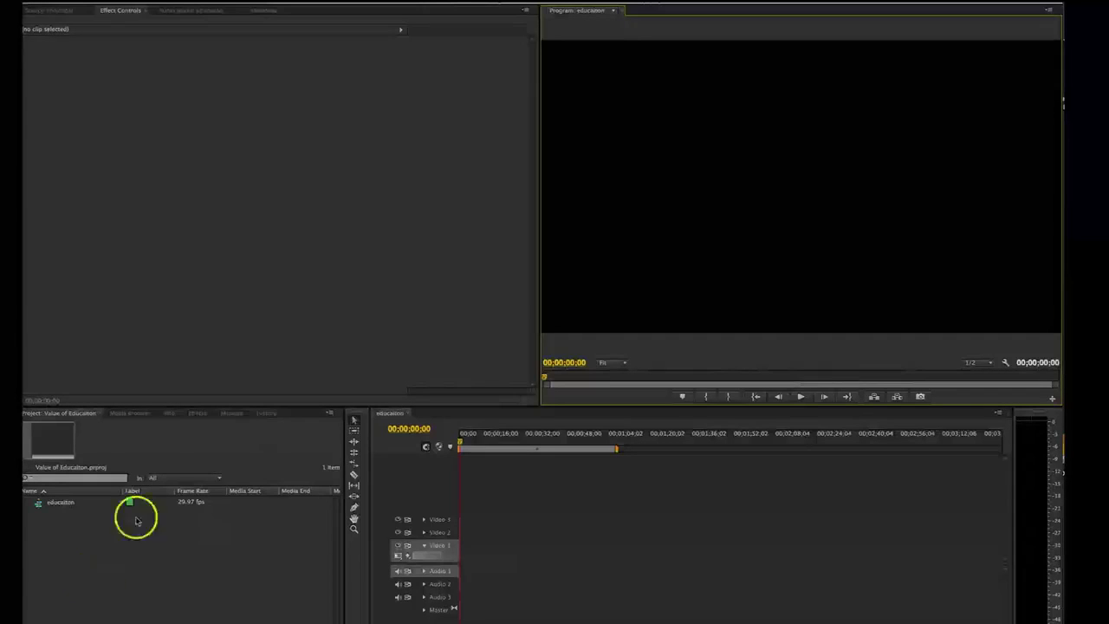
pyautogui.click(123, 417)
pyautogui.click(165, 414)
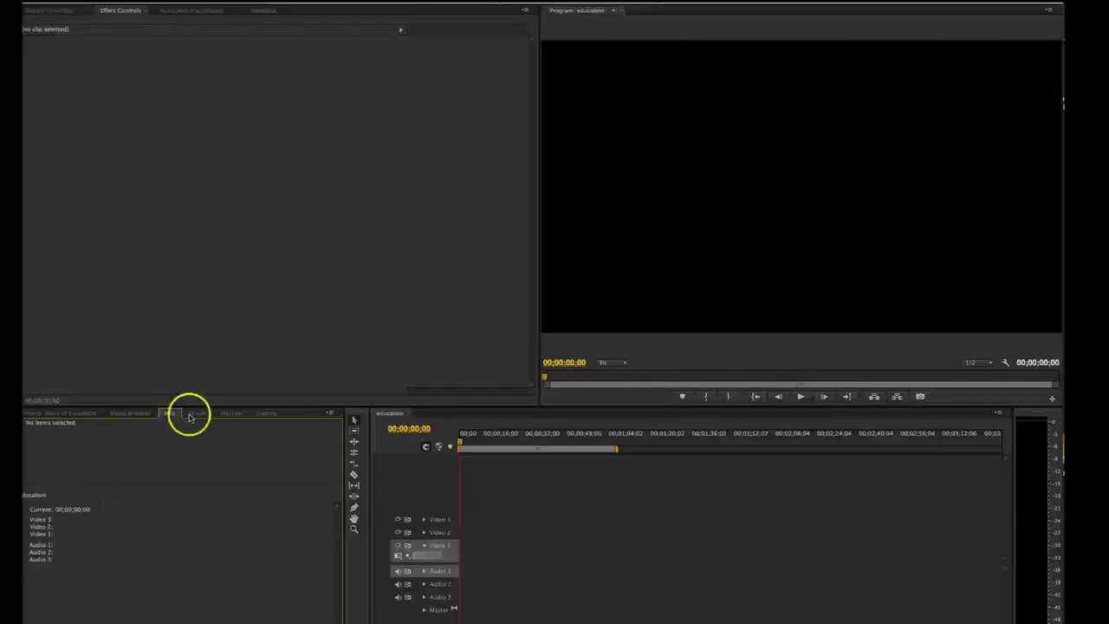
pyautogui.click(194, 414)
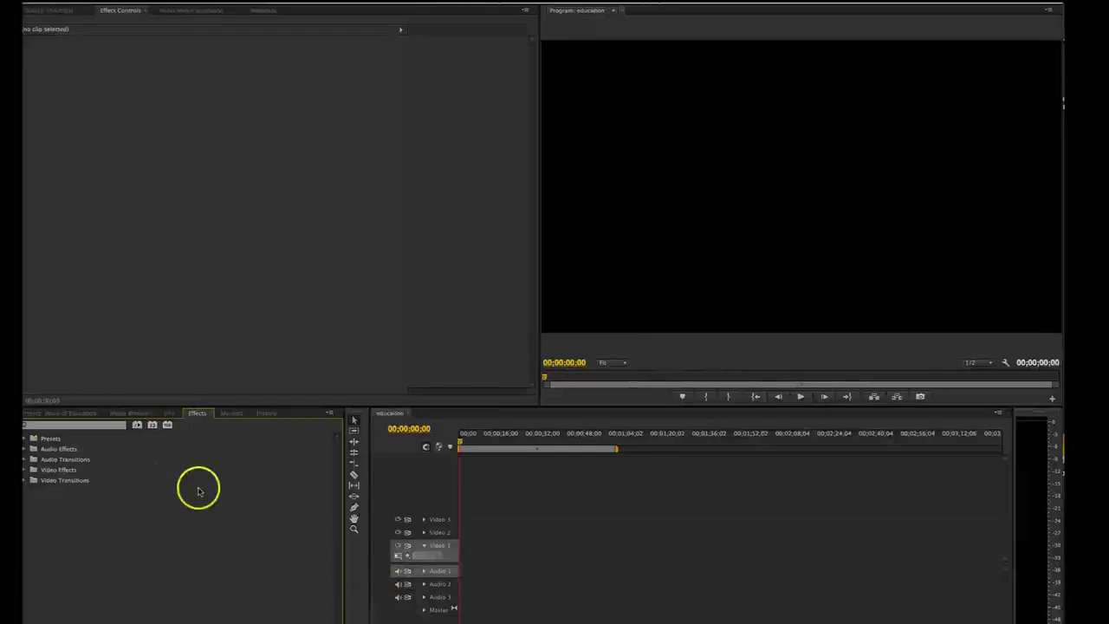
pyautogui.click(72, 416)
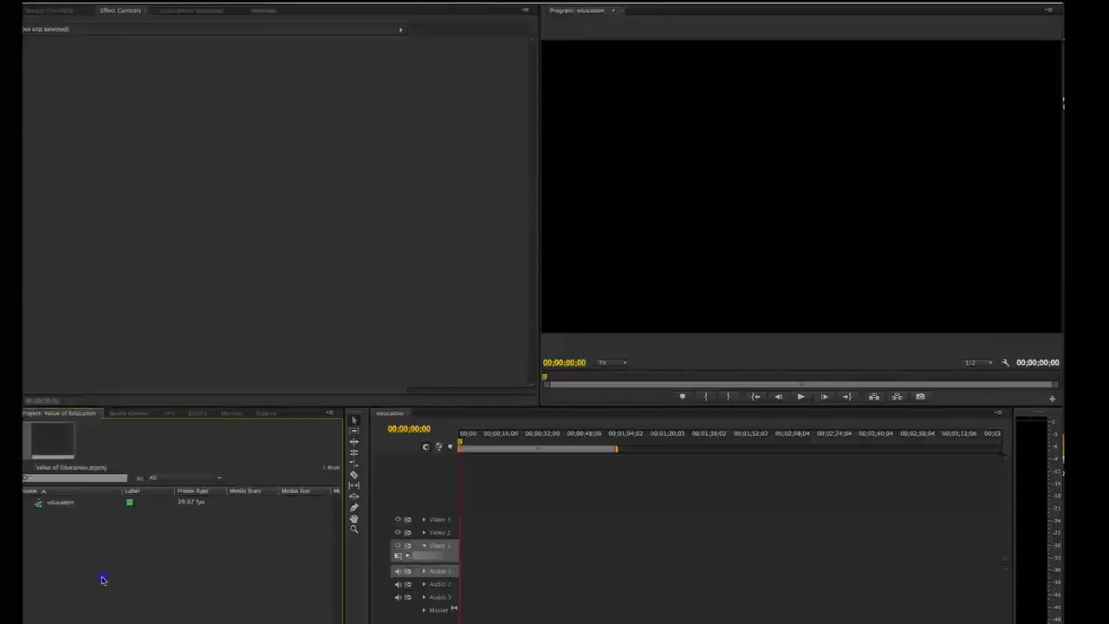
# Import IMG_0136.MOV and IMG_0141.MOV from the Value of education folder inside Digital Media2.
pyautogui.doubleClick(193, 553)
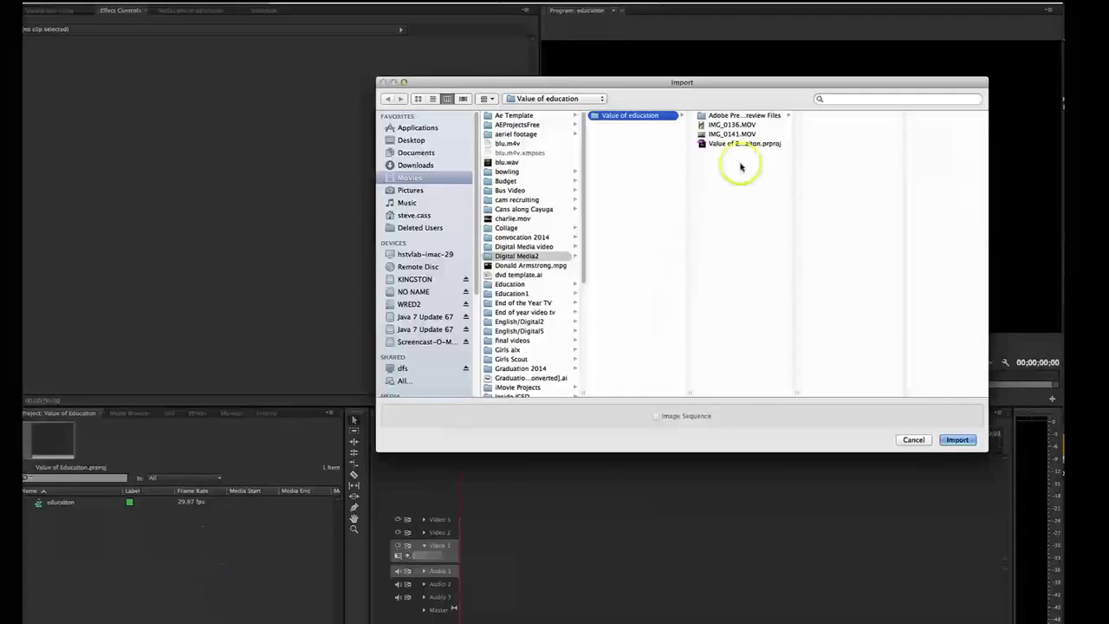
pyautogui.click(732, 135)
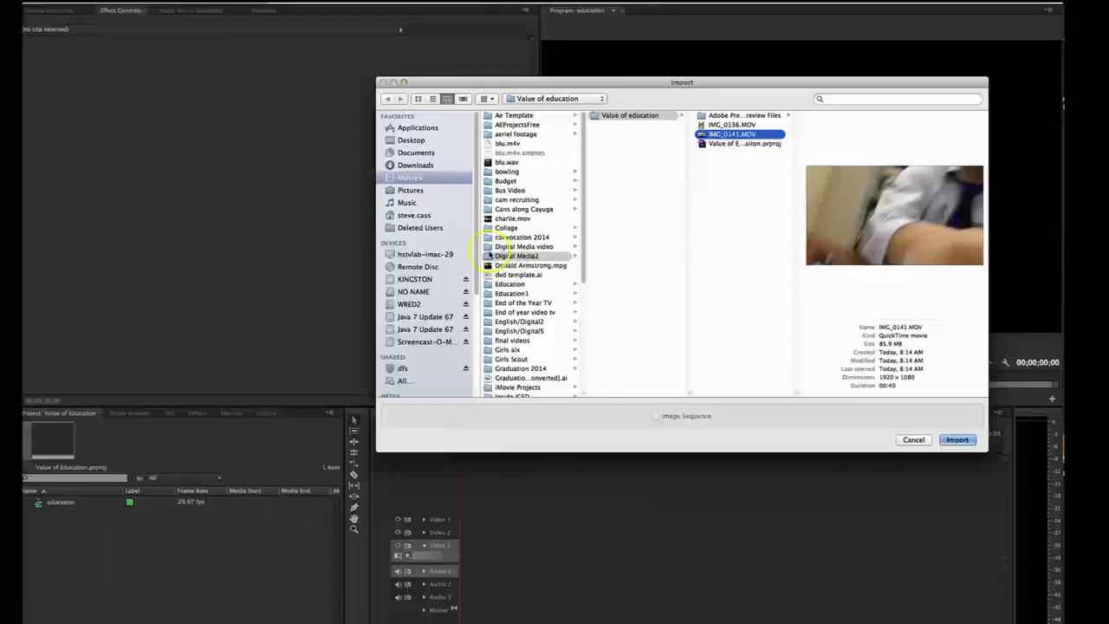
pyautogui.click(415, 178)
pyautogui.click(516, 256)
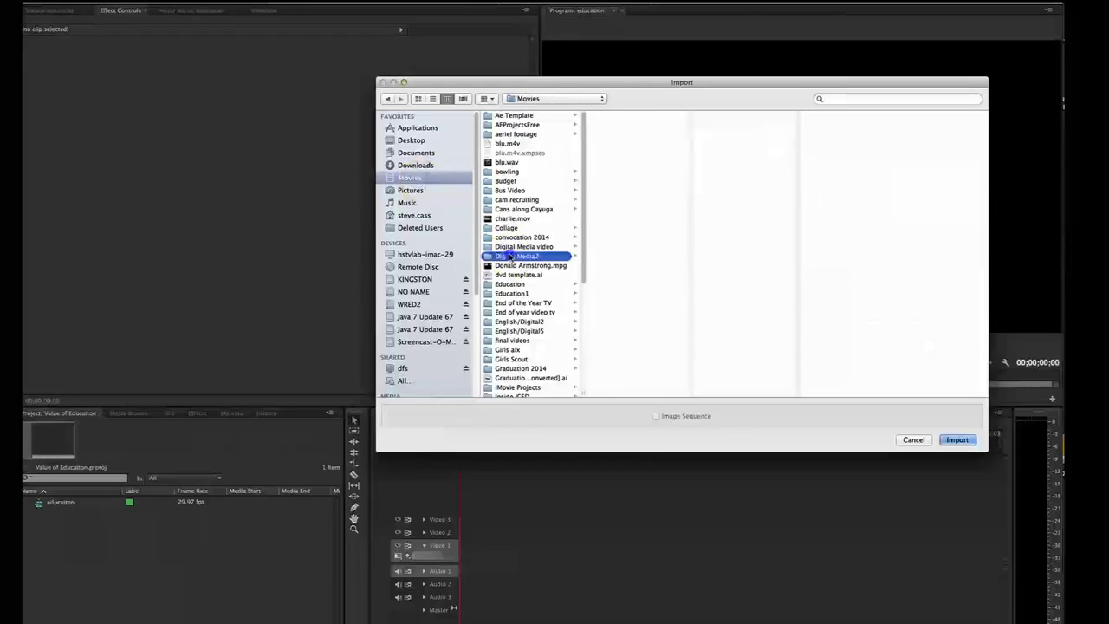
pyautogui.click(645, 115)
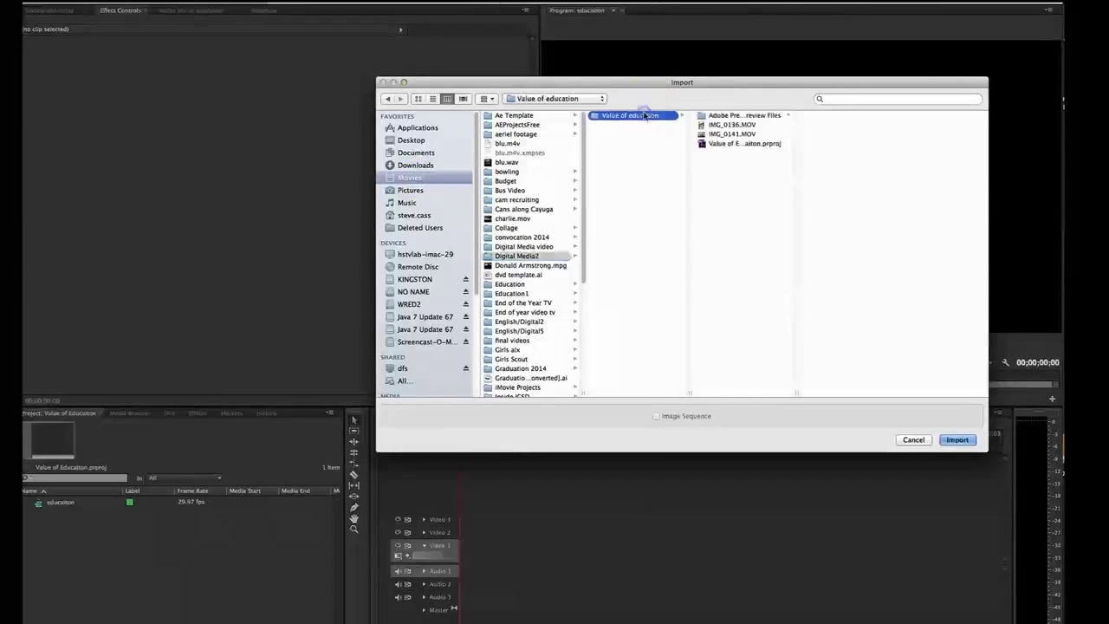
pyautogui.click(728, 125)
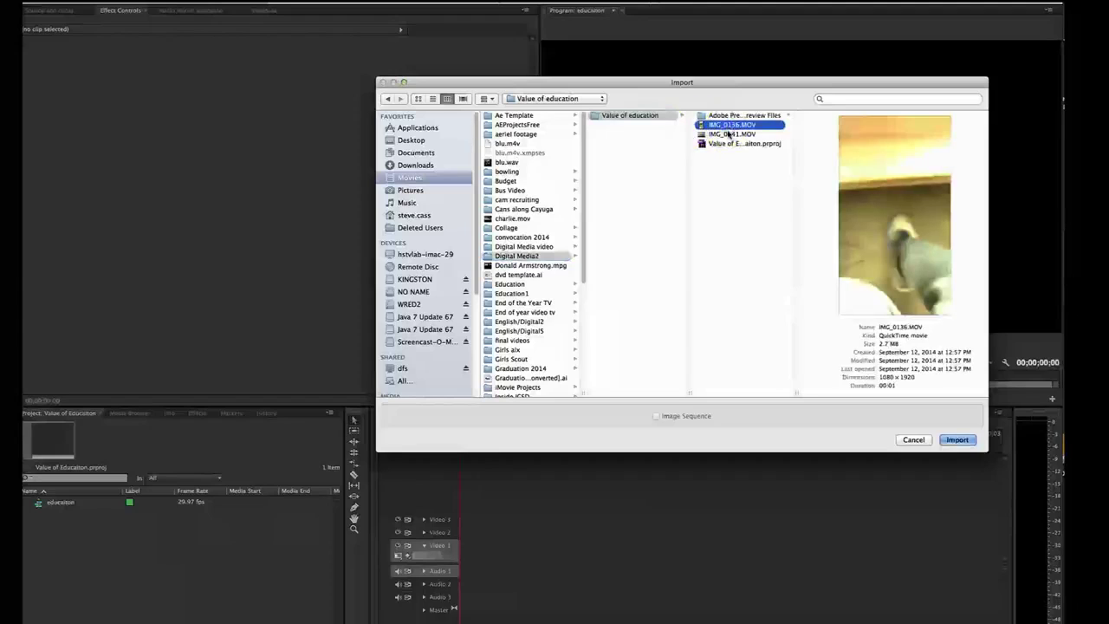
pyautogui.keyDown('shift'); pyautogui.click(732, 134); pyautogui.keyUp('shift')
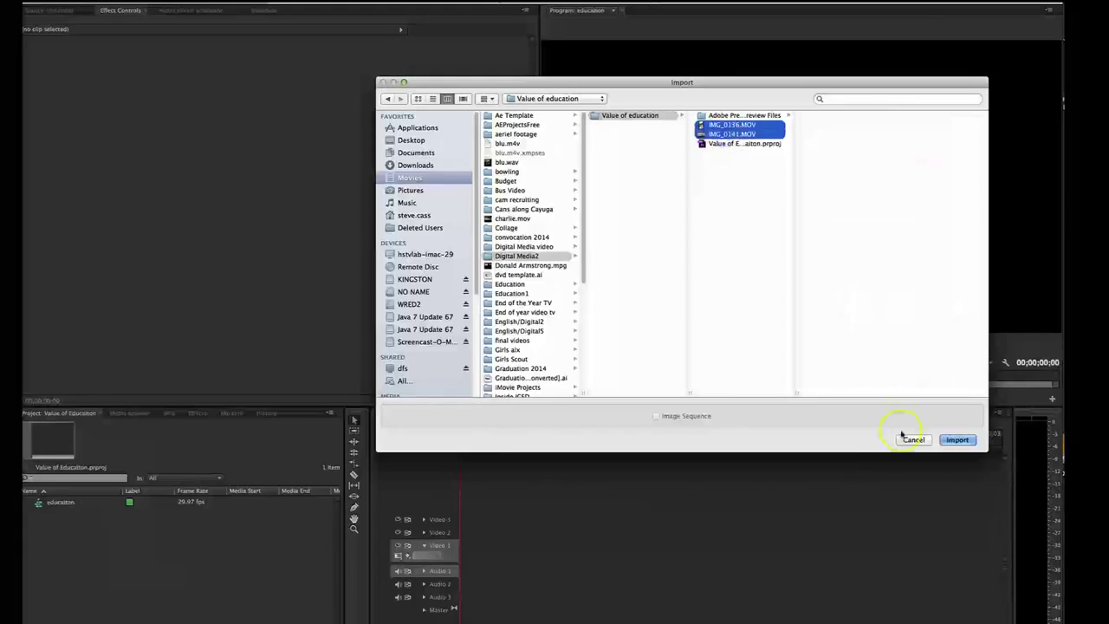
pyautogui.click(956, 440)
pyautogui.click(954, 449)
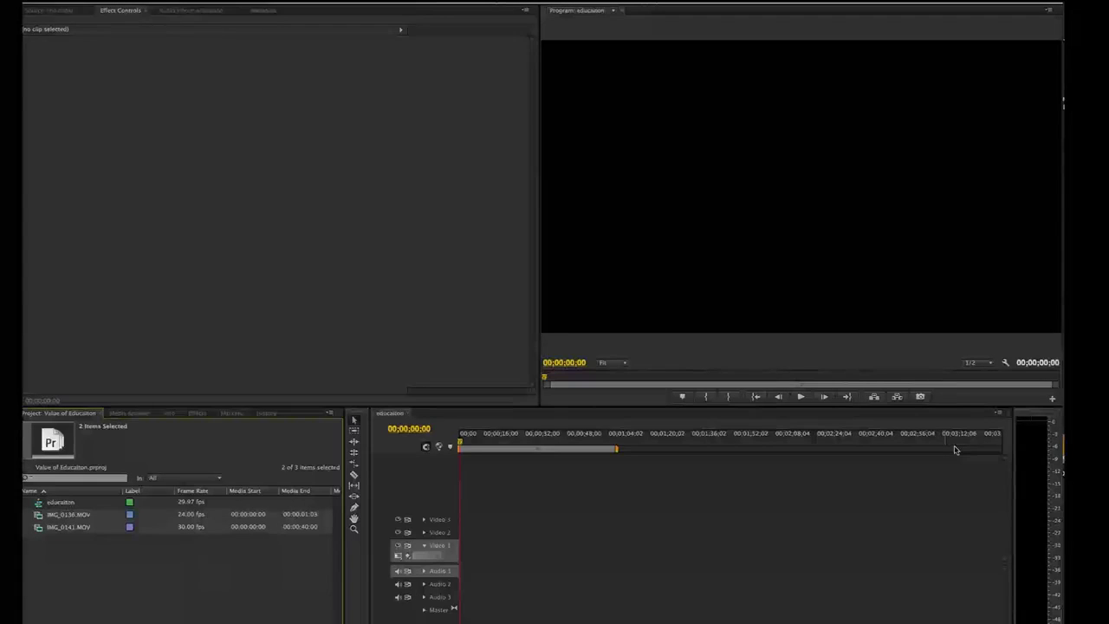
# Open IMG_0141.MOV in the source monitor and play its opening second or so.
pyautogui.click(237, 584)
pyautogui.click(50, 517)
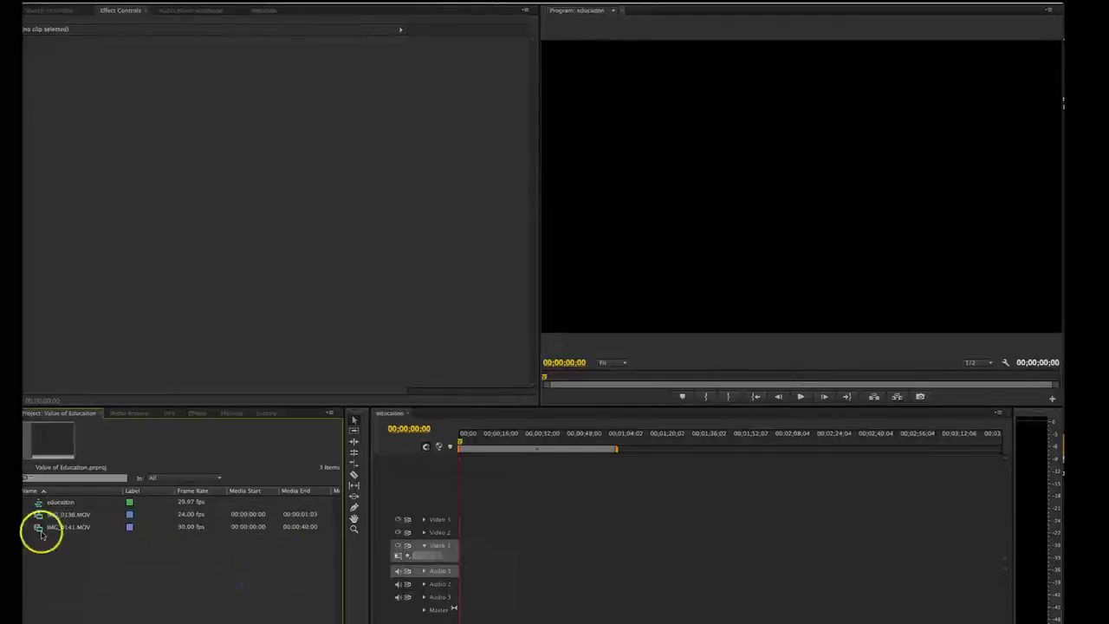
pyautogui.click(39, 526)
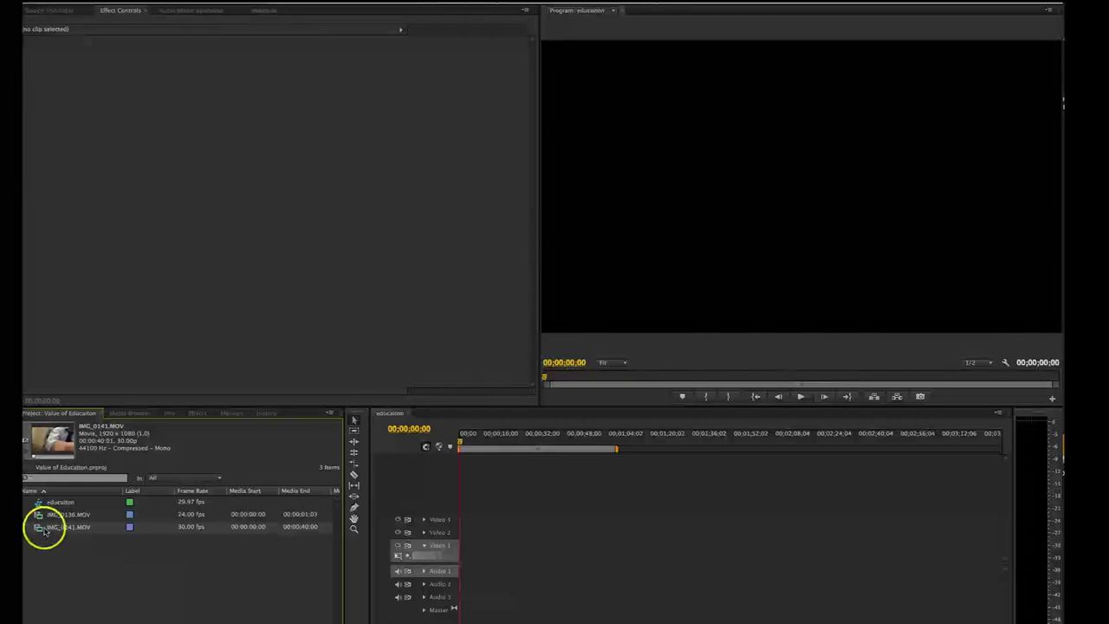
pyautogui.doubleClick(36, 530)
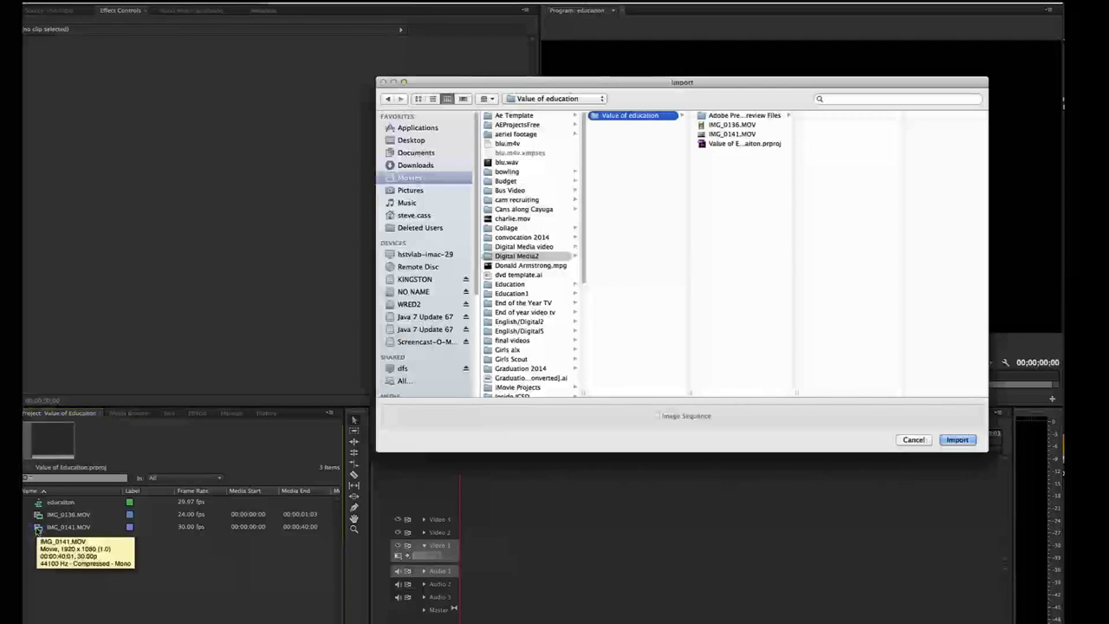
pyautogui.click(914, 439)
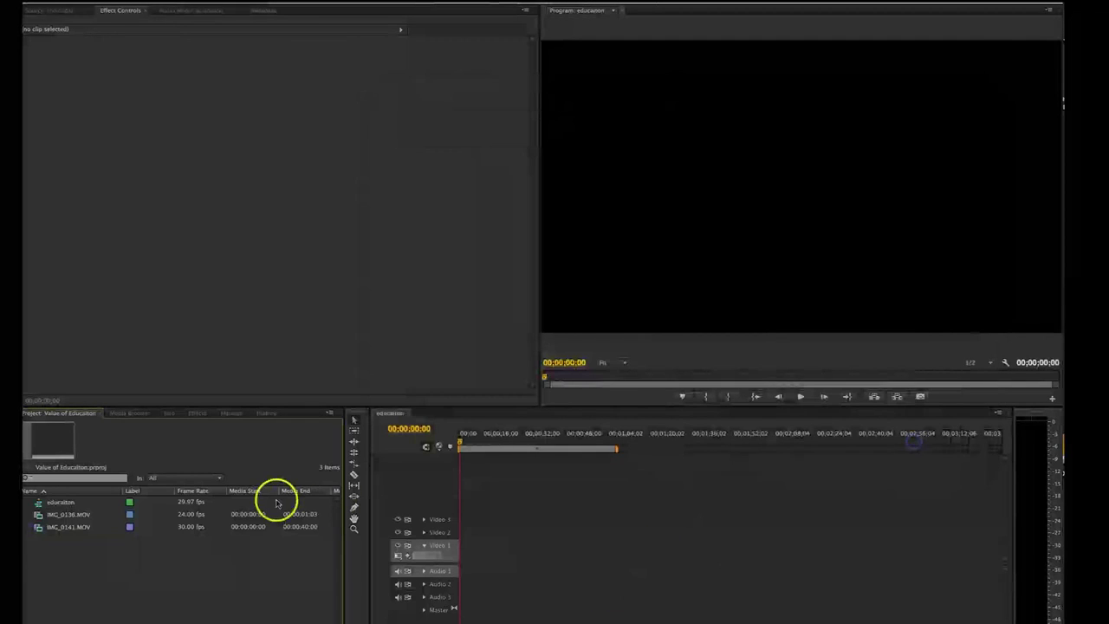
pyautogui.doubleClick(35, 527)
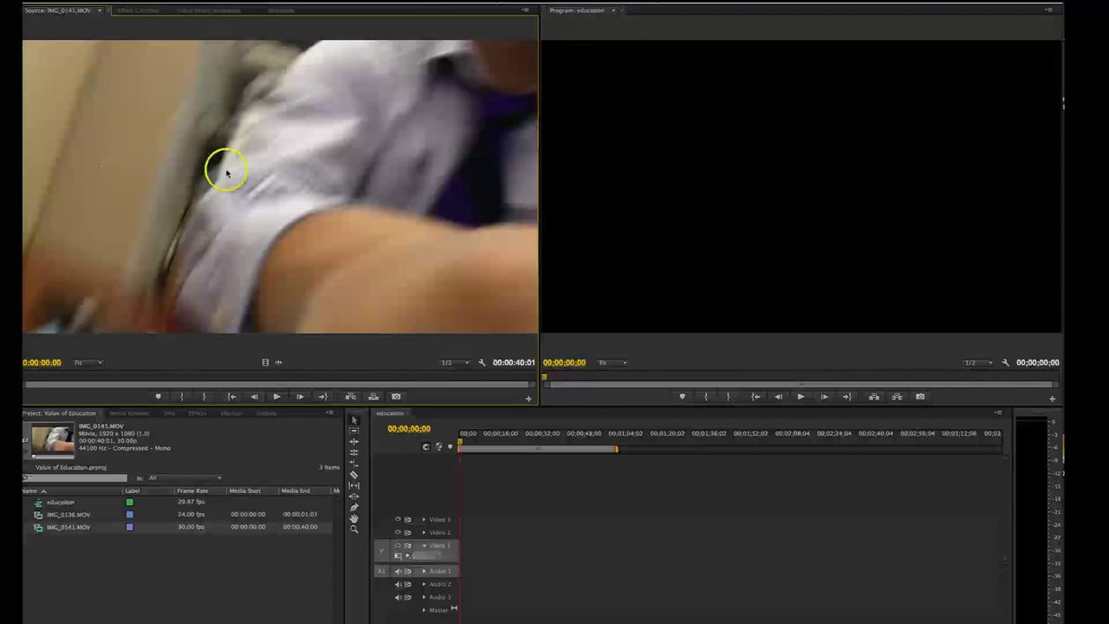
pyautogui.click(278, 397)
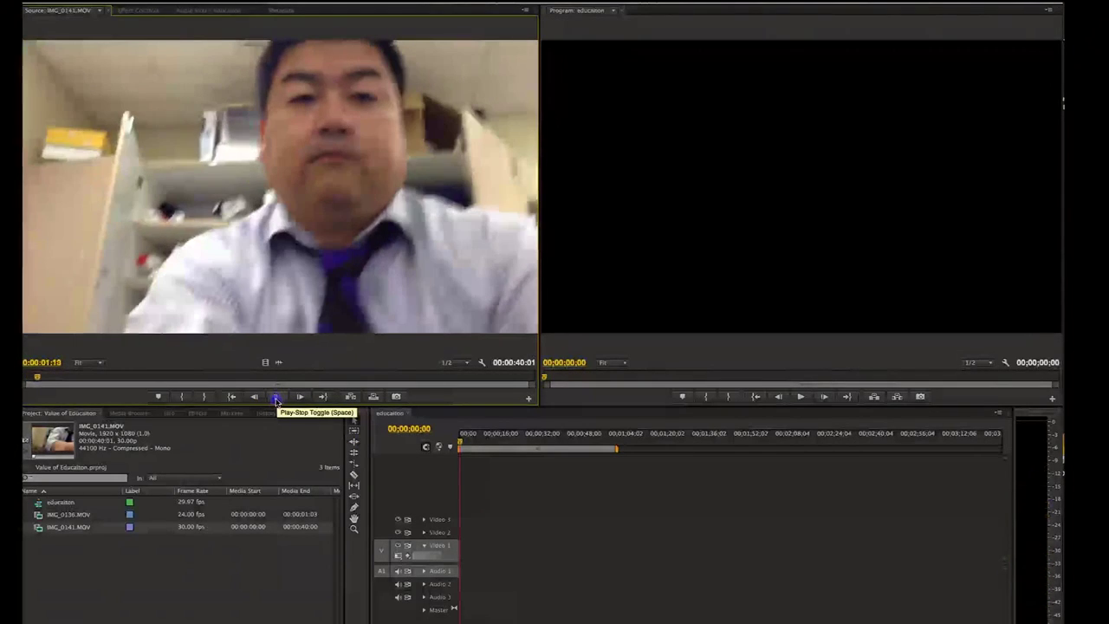
pyautogui.click(277, 397)
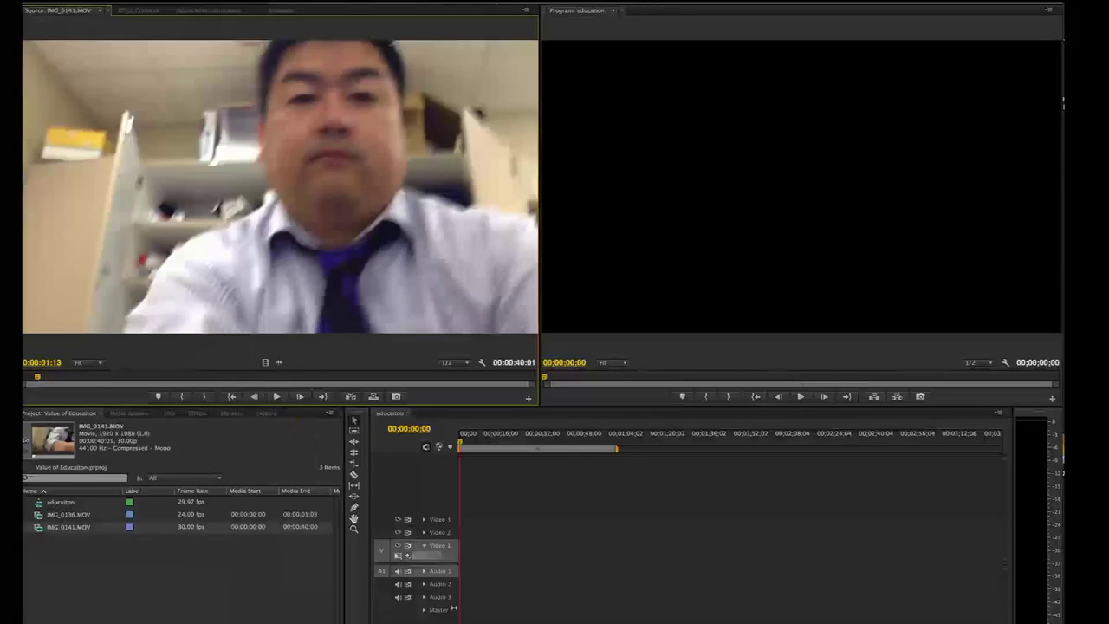
# Create a black video item with the default 1440 x 1080 size, timebase and pixel aspect ratio.
pyautogui.click(111, 0)
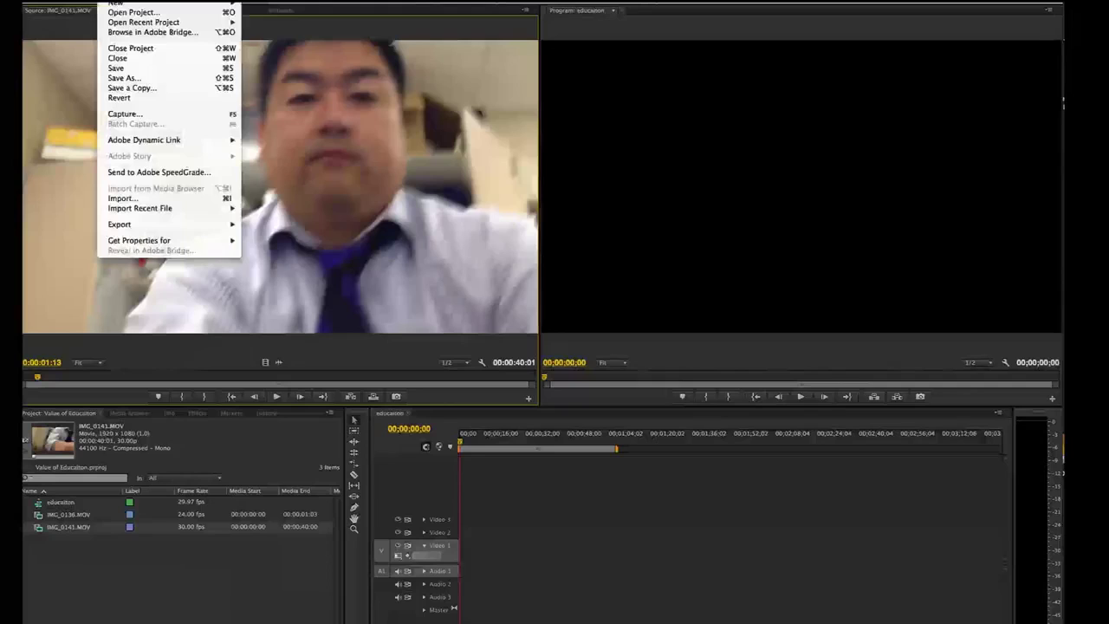
pyautogui.moveTo(121, 3)
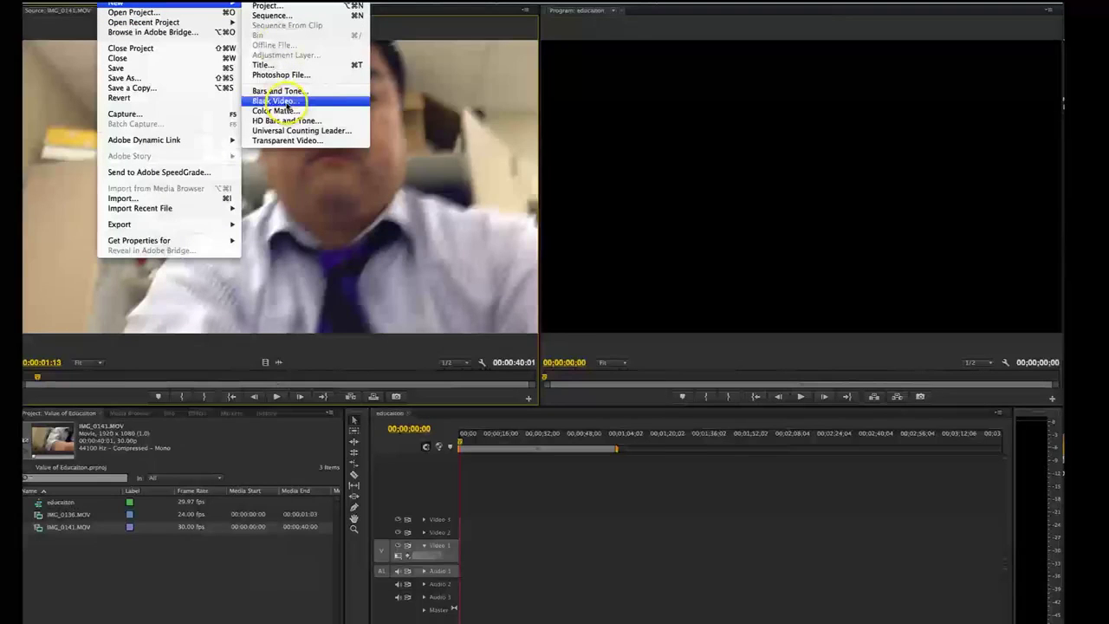
pyautogui.click(279, 101)
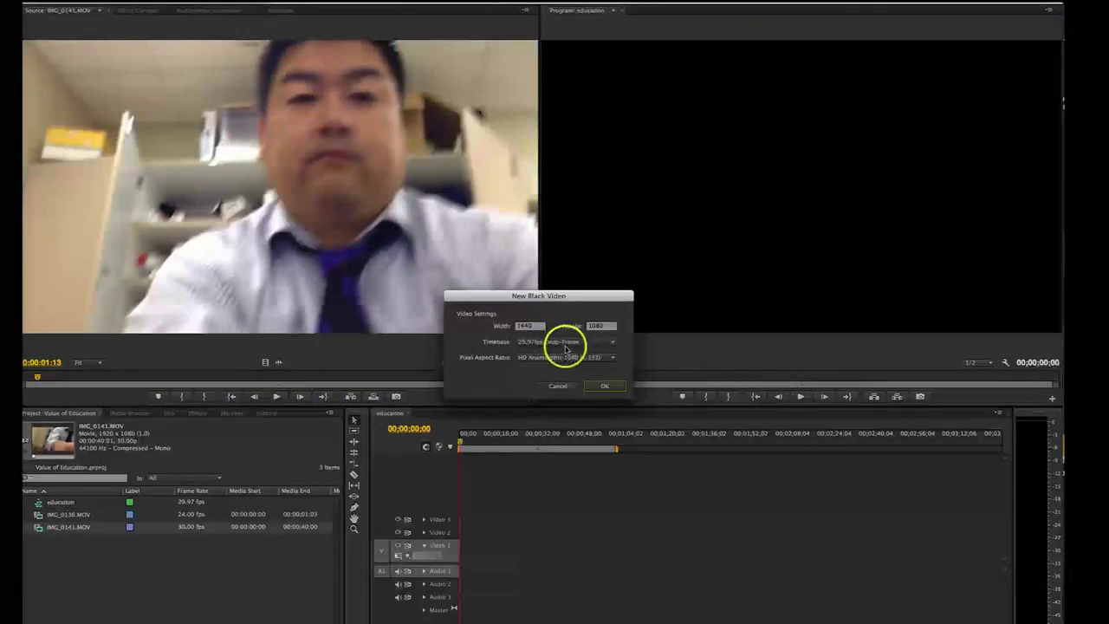
pyautogui.click(609, 385)
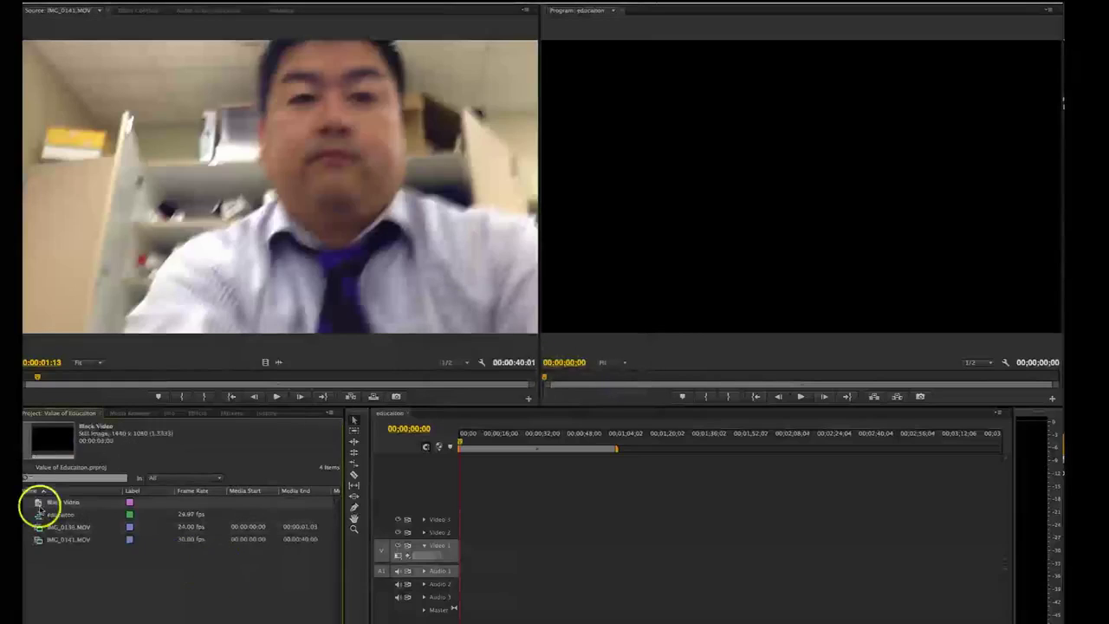
# Place the black video at the start of Video 1 and move the sequence playhead to 00;00;02;18.
pyautogui.click(53, 506)
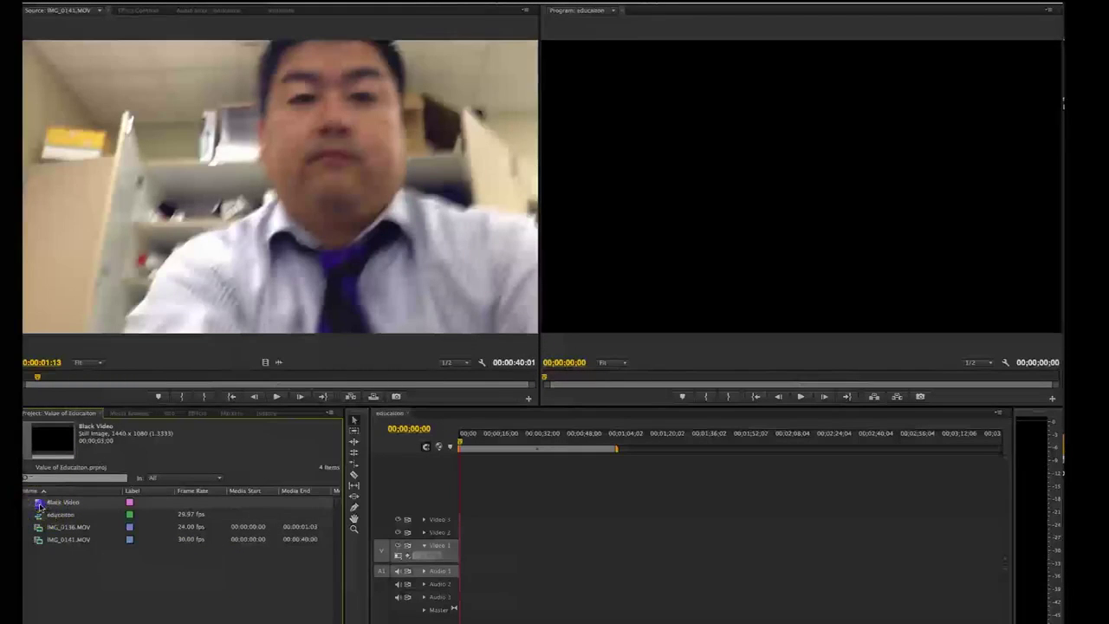
pyautogui.moveTo(346, 537); pyautogui.dragTo(461, 546)
pyautogui.moveTo(498, 451); pyautogui.dragTo(463, 444)
pyautogui.click(468, 444)
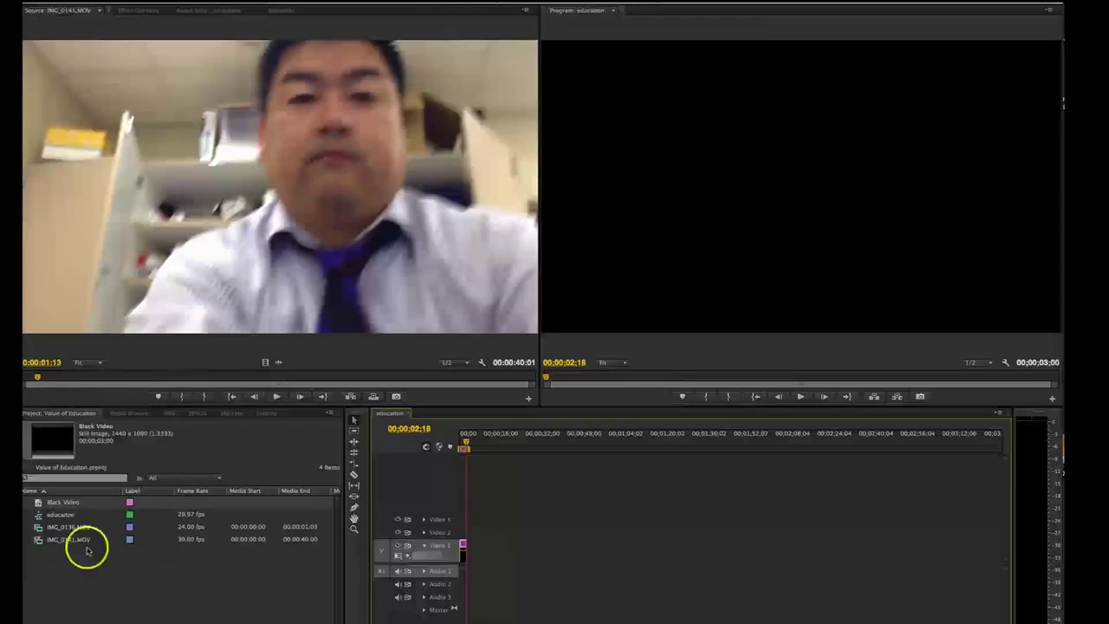
# Mark an in point at 00:00:17:07 in the source clip IMG_0141.MOV.
pyautogui.click(38, 542)
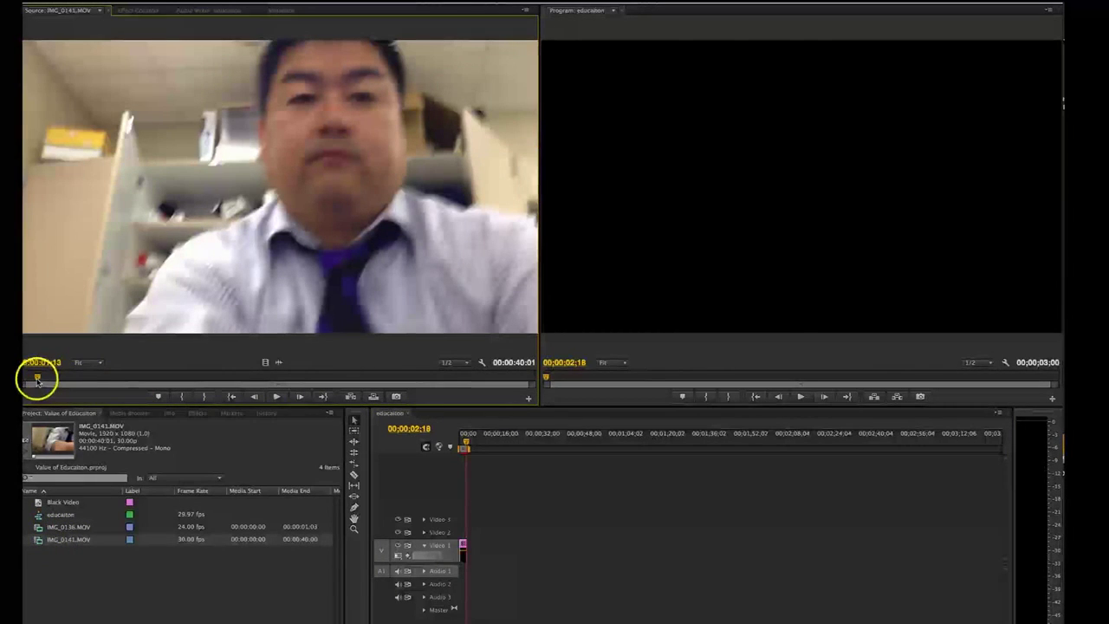
pyautogui.moveTo(47, 379); pyautogui.dragTo(242, 374)
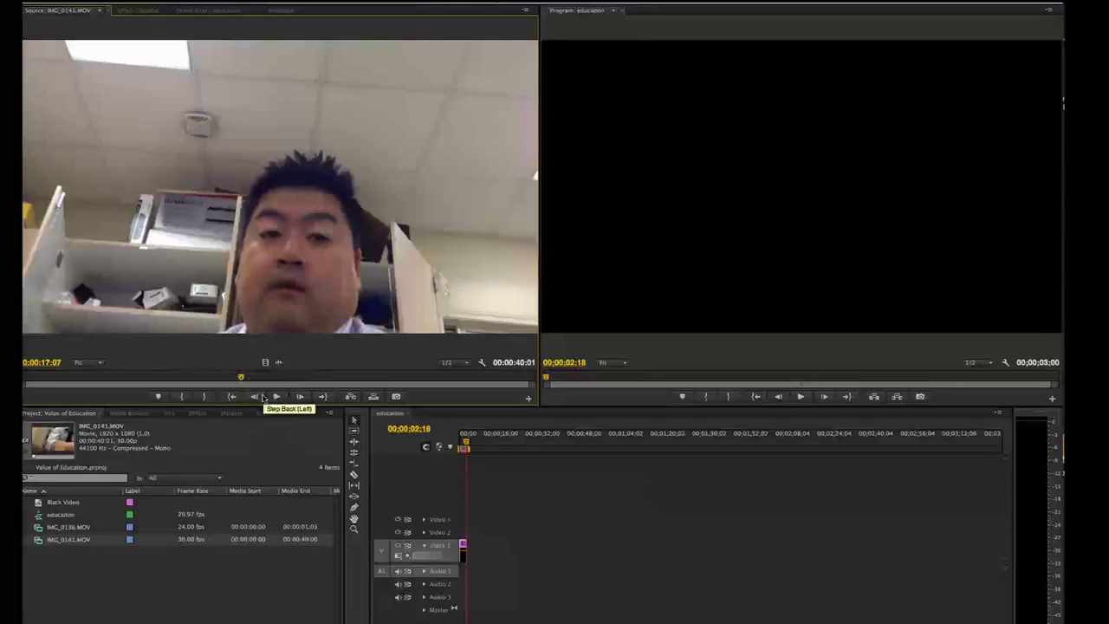
pyautogui.press('i')
pyautogui.moveTo(262, 395); pyautogui.dragTo(240, 381)
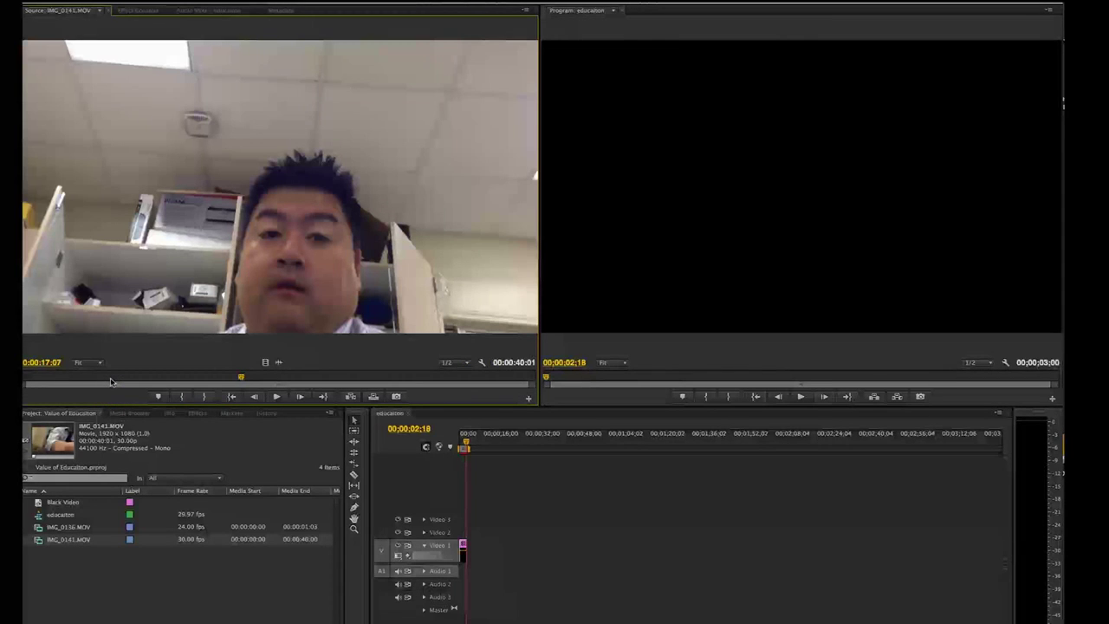
pyautogui.press('i')
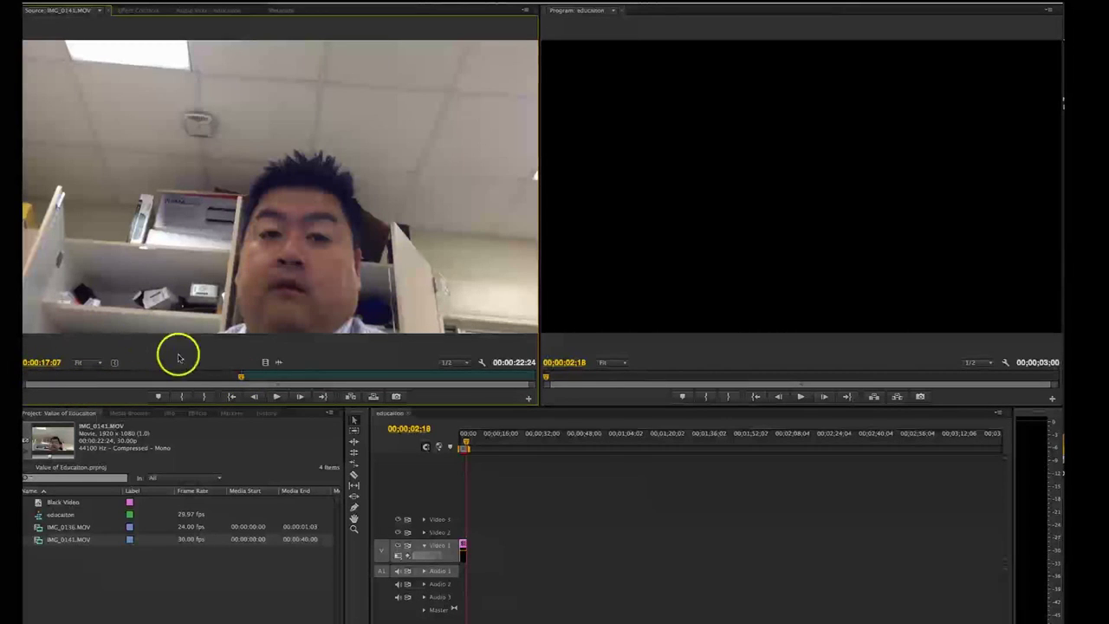
# Mark the source clip's out point at 00:00:36:22 and place the trimmed clip on Video 1 directly after the black video.
pyautogui.moveTo(243, 378); pyautogui.dragTo(493, 376)
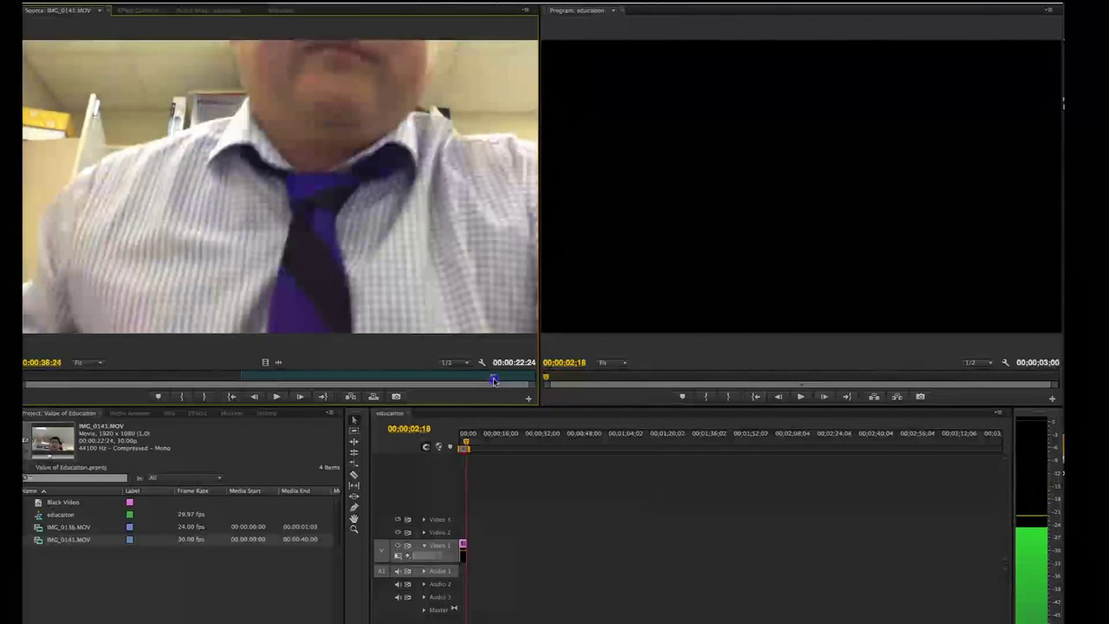
pyautogui.click(433, 392)
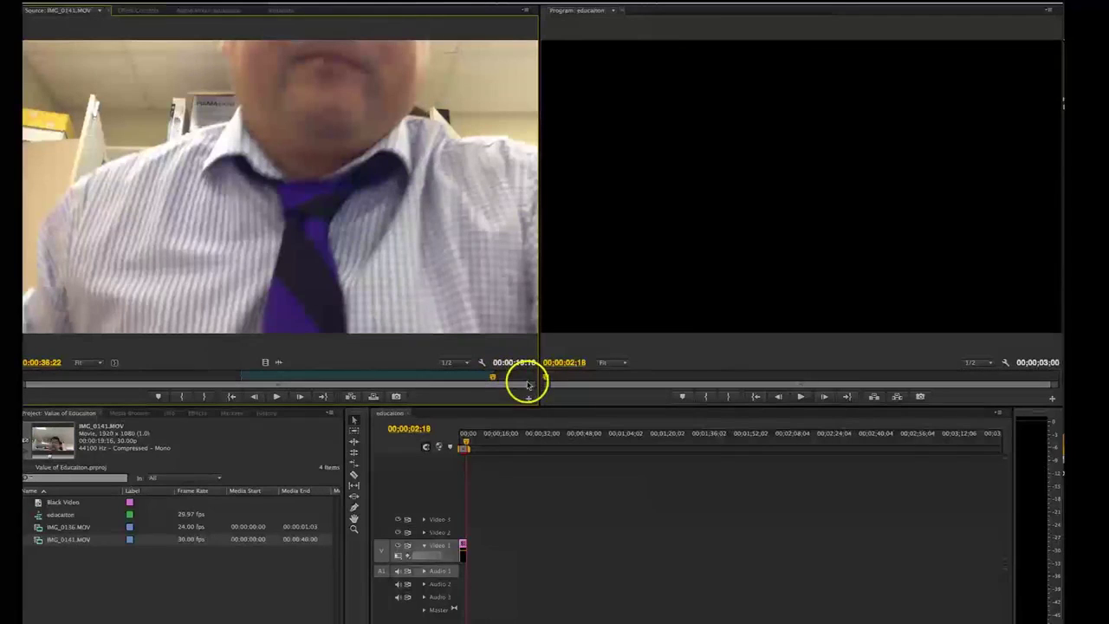
pyautogui.click(264, 247)
pyautogui.moveTo(276, 260); pyautogui.dragTo(463, 554)
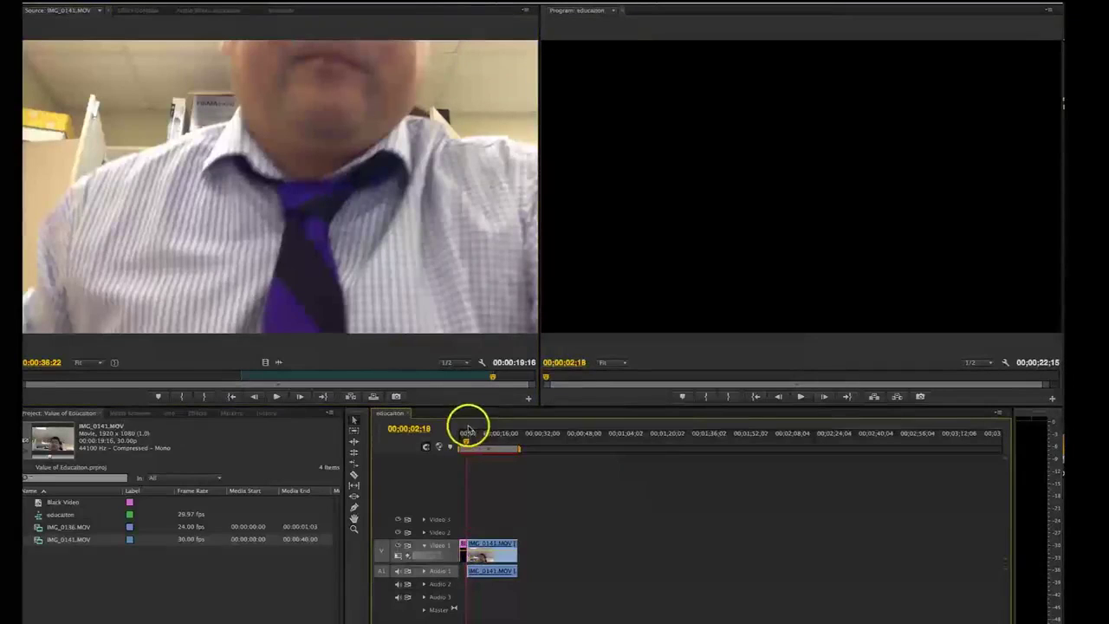
# Review the sequence through to its end, and park the playhead at 00;00;06;00 on the interview clip.
pyautogui.moveTo(466, 443); pyautogui.dragTo(517, 450)
pyautogui.press('space')
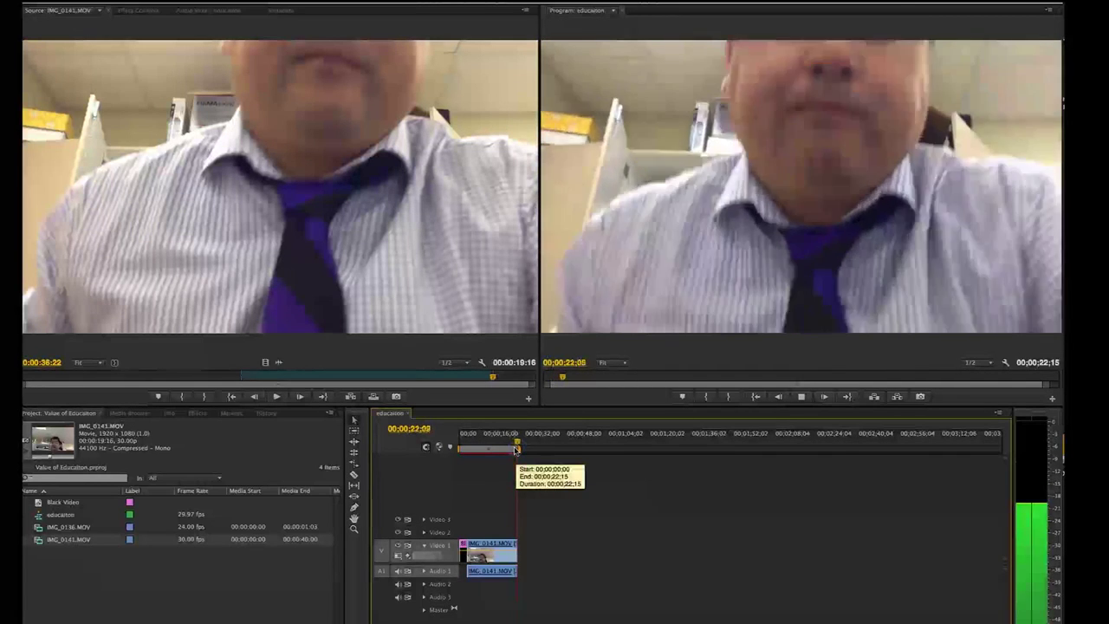
pyautogui.press('space')
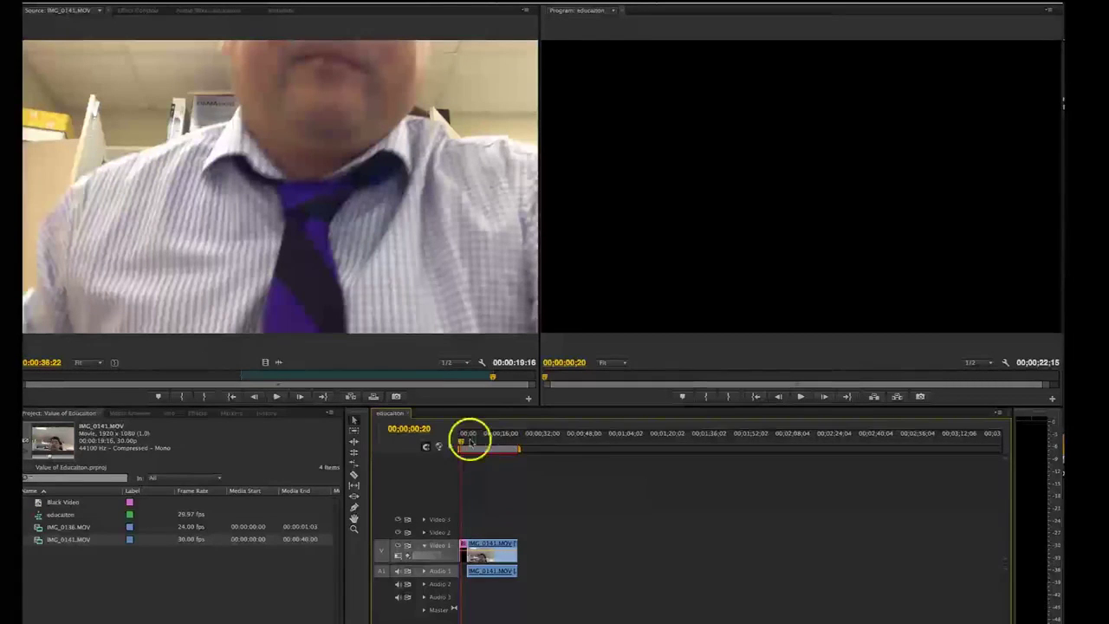
pyautogui.moveTo(464, 444); pyautogui.dragTo(475, 445)
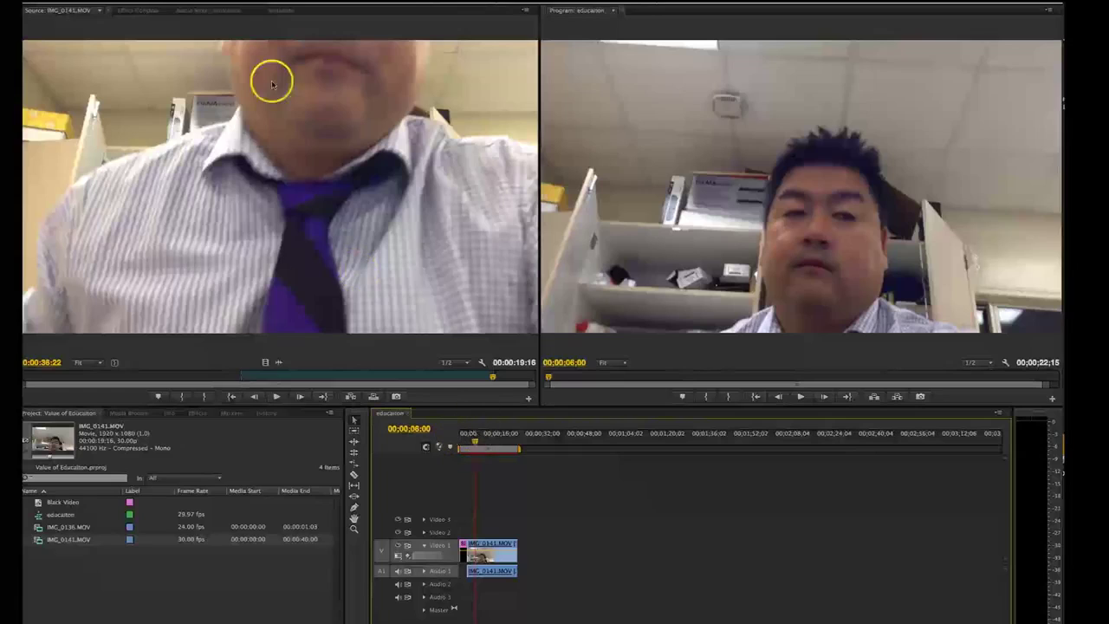
# Start a new title based on a template and expand the Lower Thirds preset category.
pyautogui.click(295, 0)
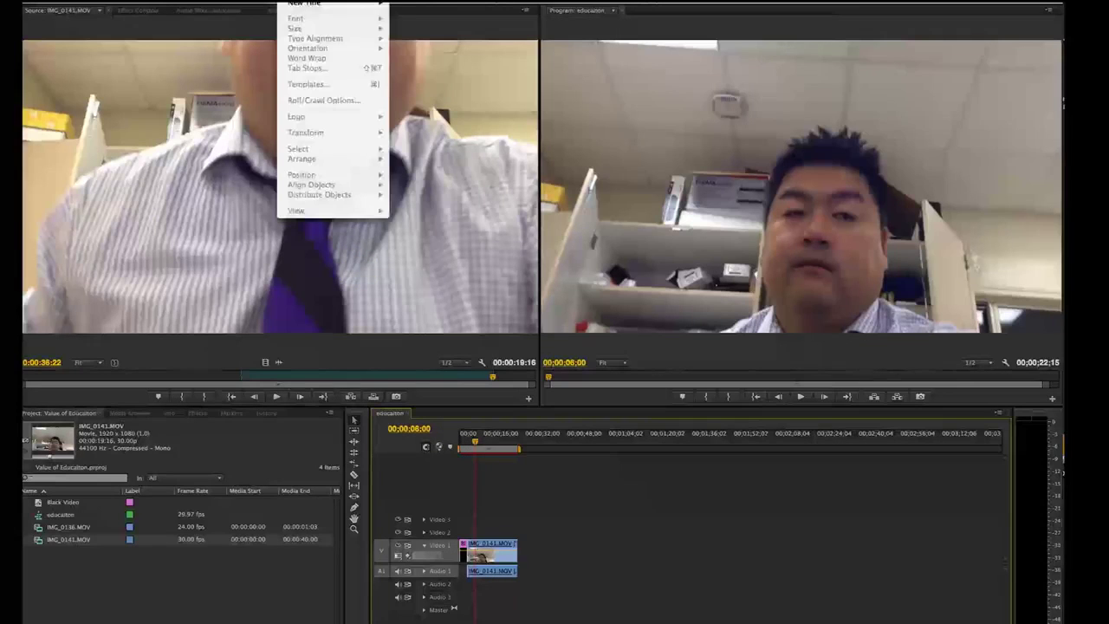
pyautogui.moveTo(304, 2)
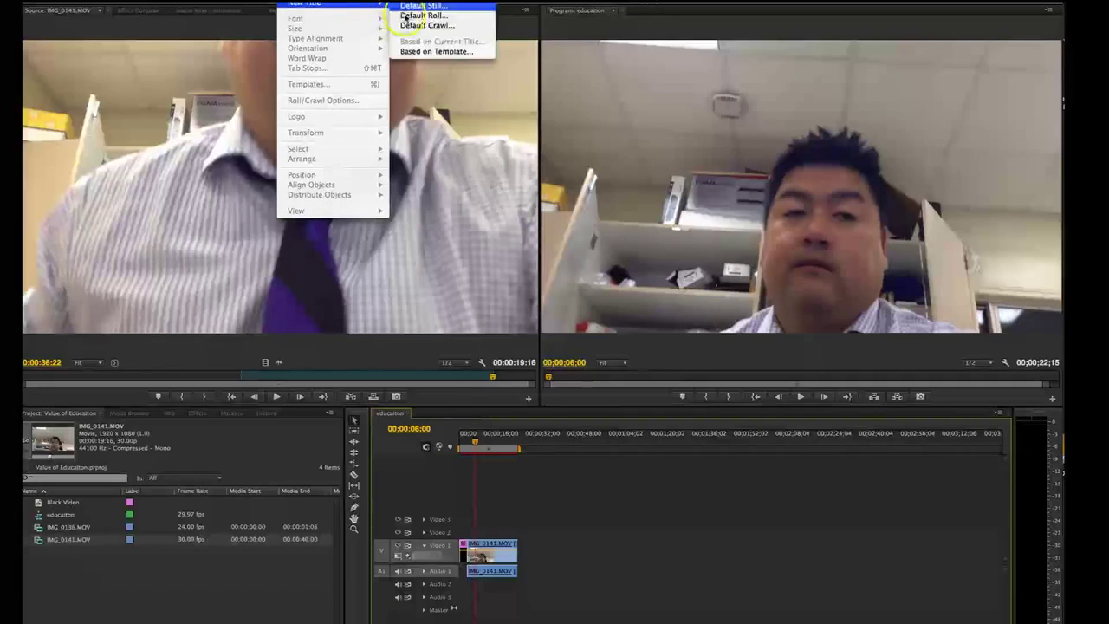
pyautogui.click(433, 52)
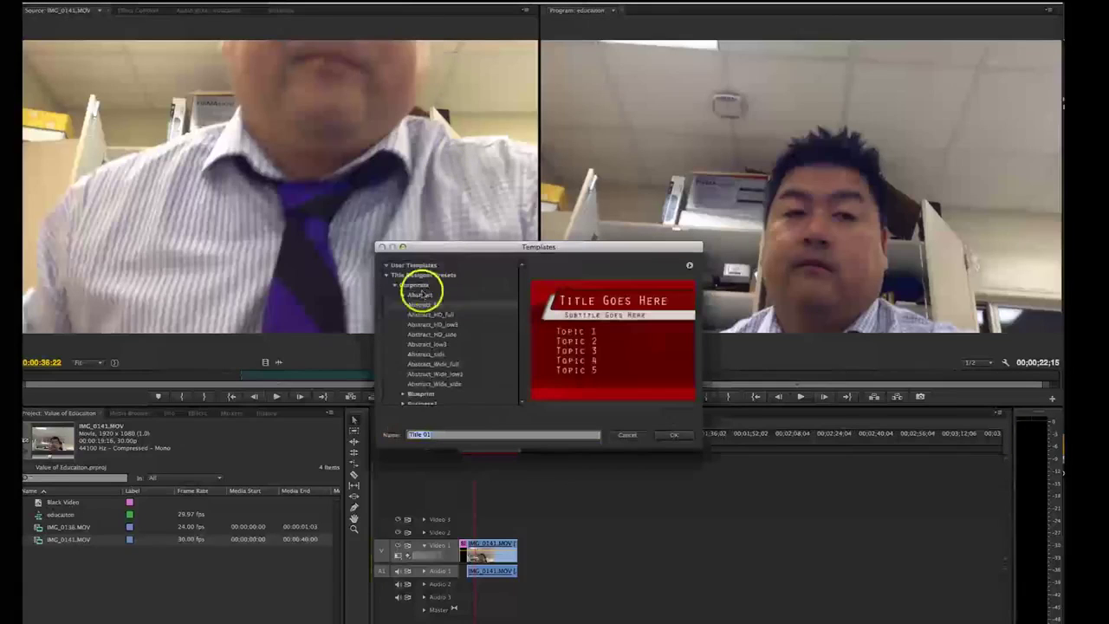
pyautogui.click(401, 293)
pyautogui.click(395, 285)
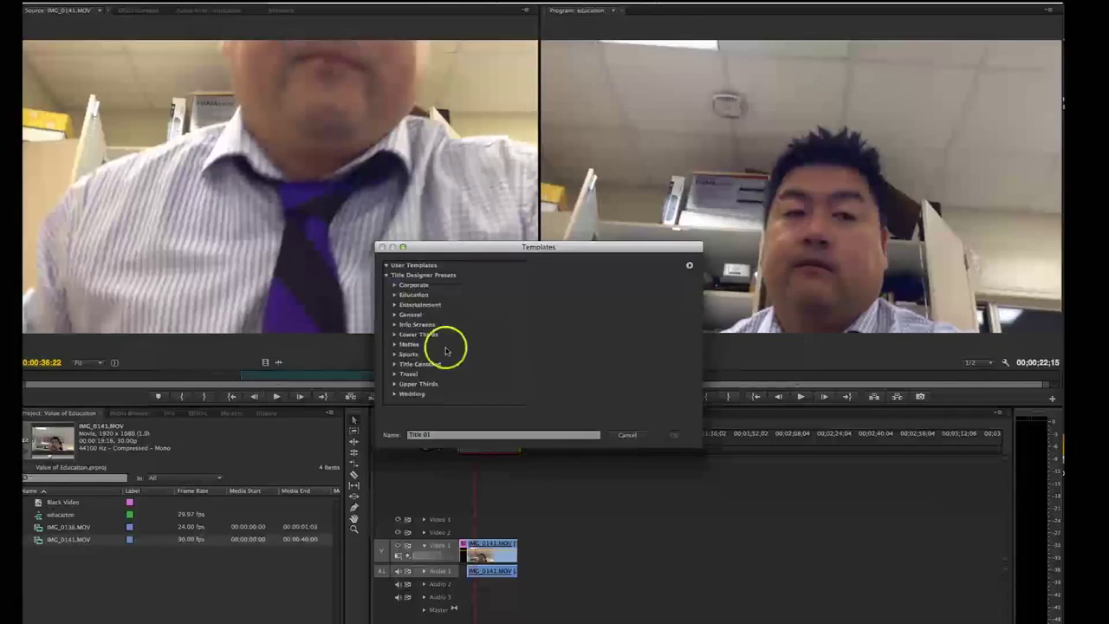
pyautogui.click(395, 335)
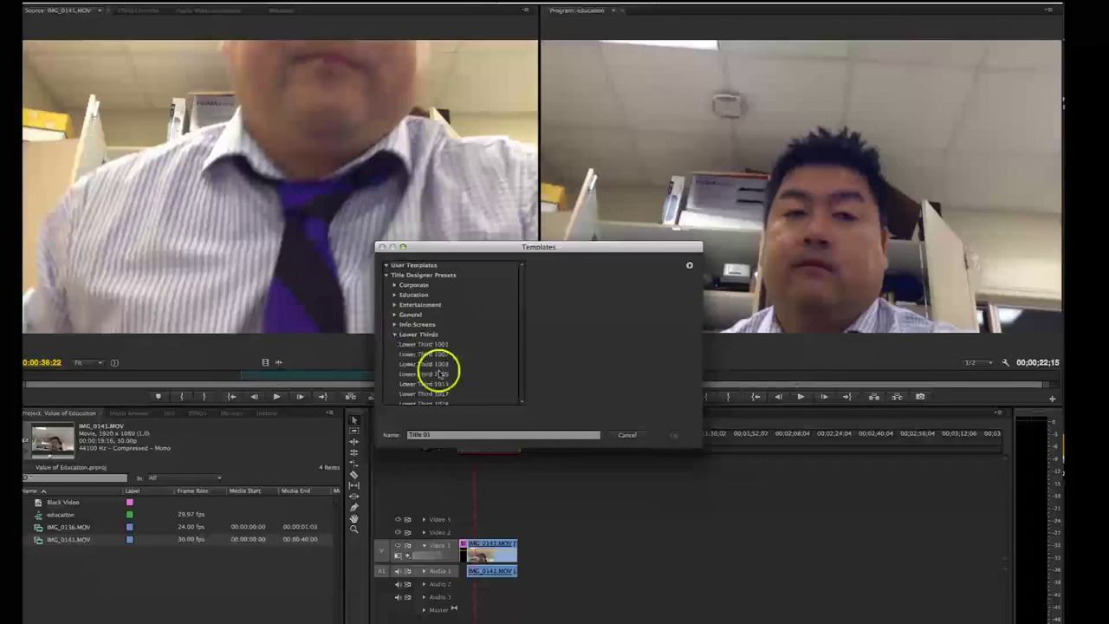
# Browse the lower-third template previews and select Lower Third 1087, with the stacked blue heading and subheading bars.
pyautogui.click(430, 364)
pyautogui.scroll(-3, 432, 371)
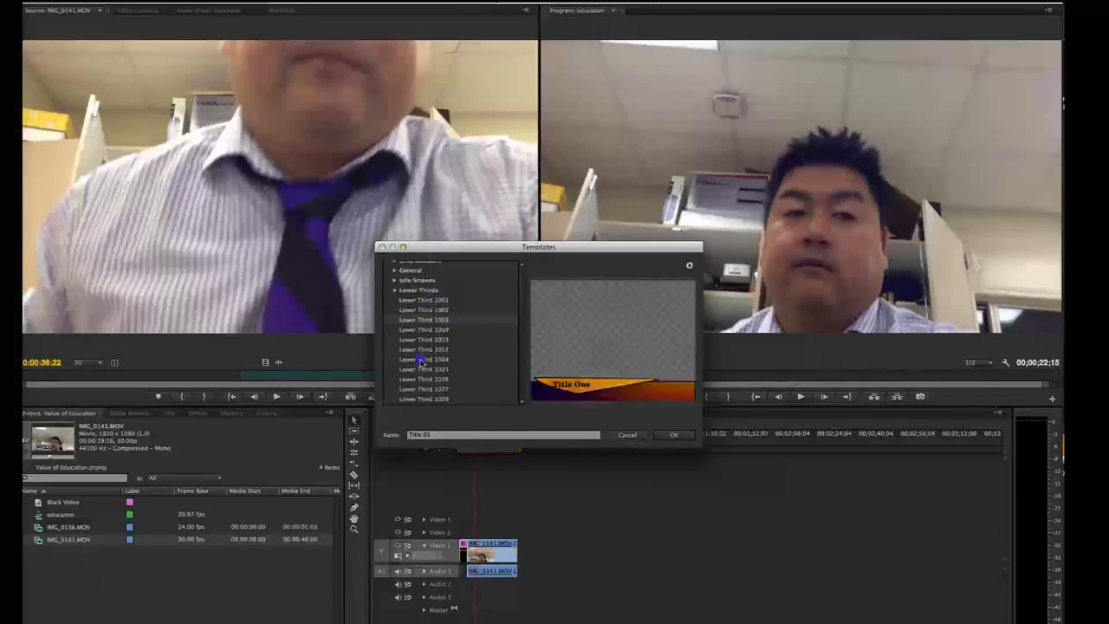
pyautogui.click(443, 361)
pyautogui.scroll(-2, 447, 359)
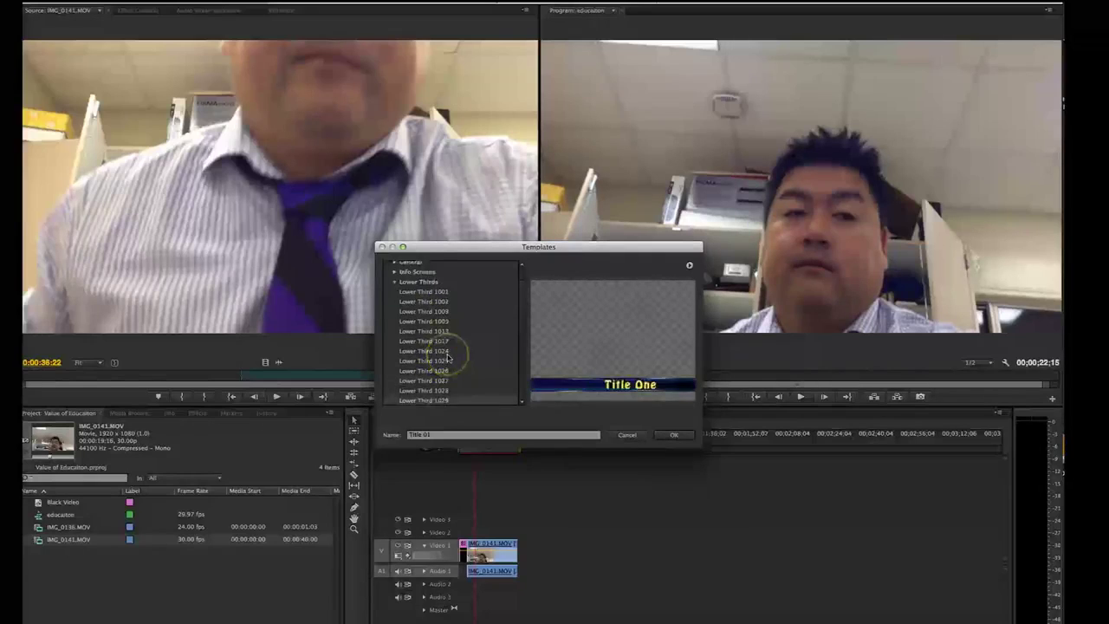
pyautogui.click(448, 356)
pyautogui.scroll(-1, 448, 356)
pyautogui.click(448, 356)
pyautogui.scroll(-2, 448, 356)
pyautogui.click(448, 356)
pyautogui.scroll(-2, 448, 356)
pyautogui.click(448, 356)
pyautogui.scroll(-2, 448, 356)
pyautogui.click(448, 356)
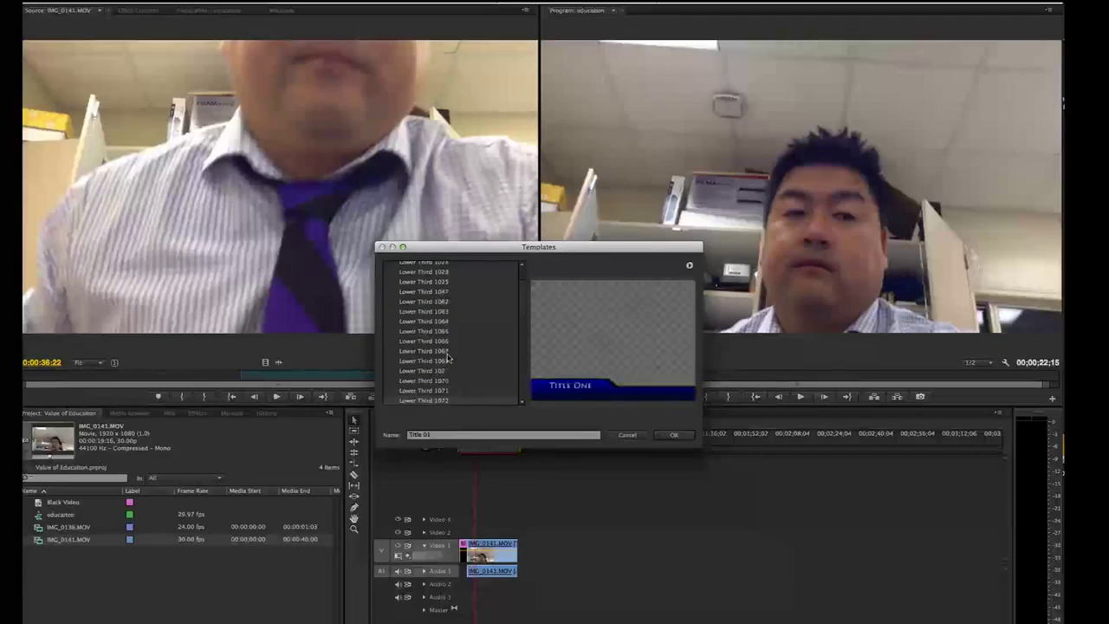
pyautogui.scroll(-1, 448, 356)
pyautogui.click(448, 356)
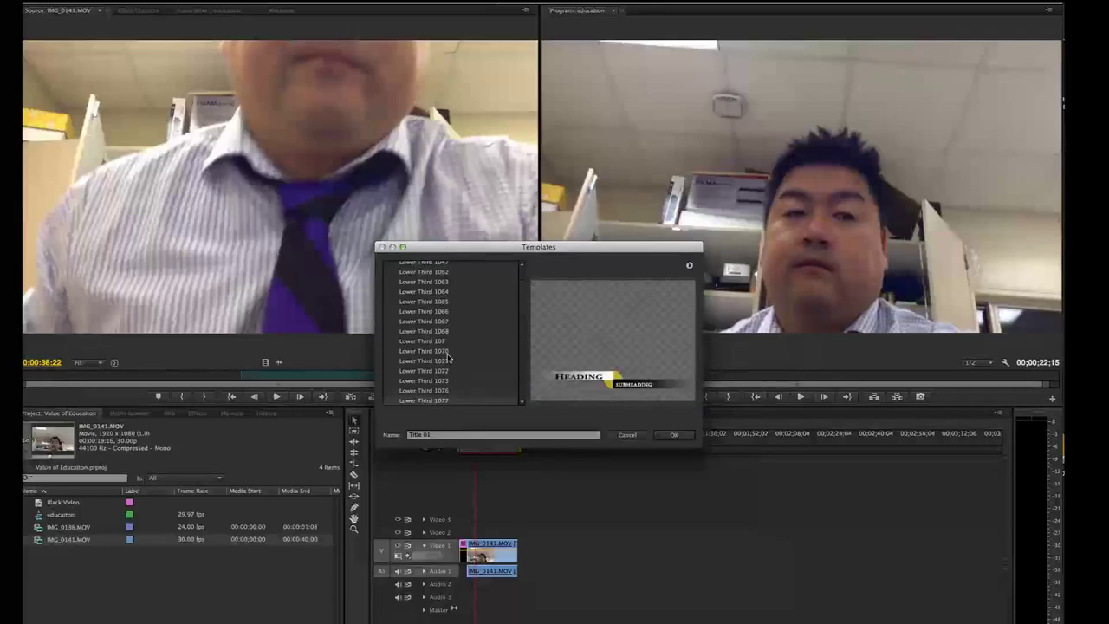
pyautogui.press('Down')
pyautogui.press('Down')
pyautogui.press('Down')
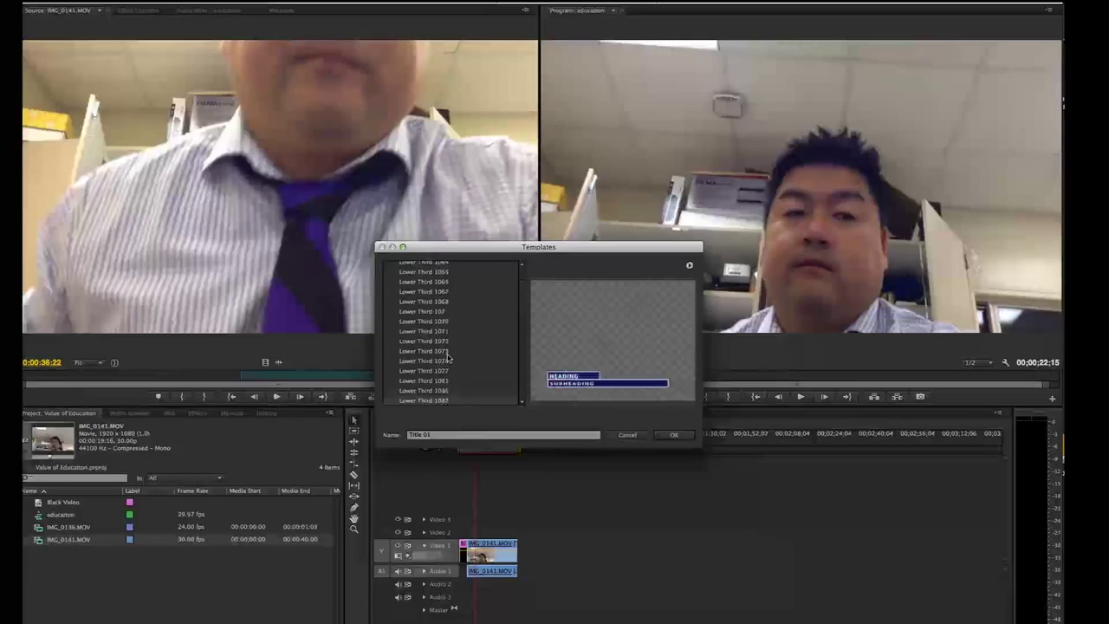
pyautogui.press('Down')
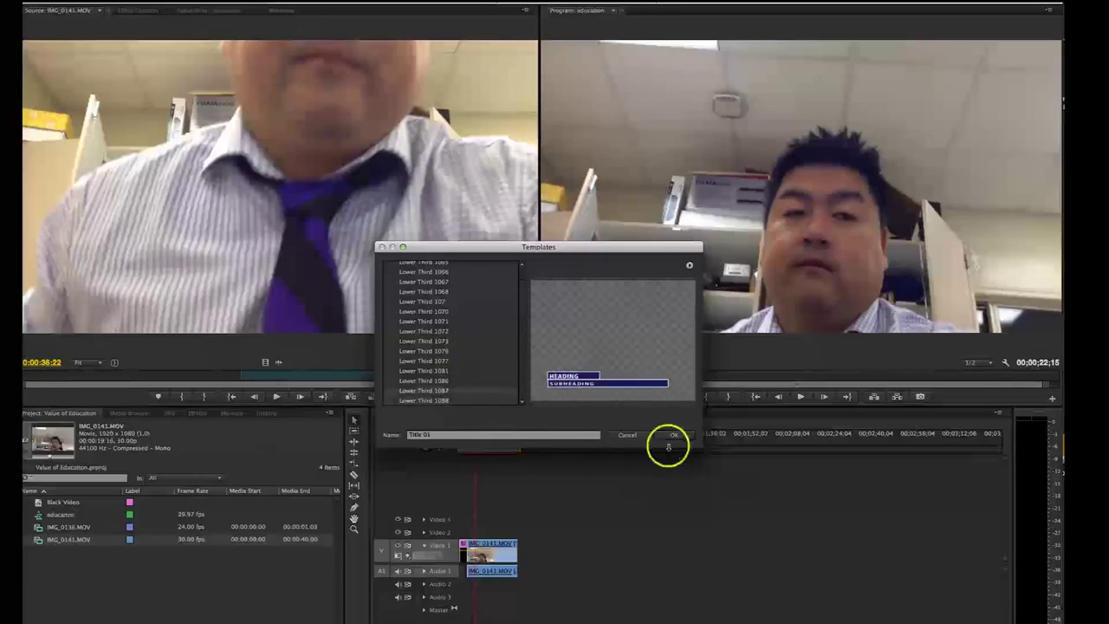
# Name the new title Mr and create it from the selected template.
pyautogui.click(420, 434)
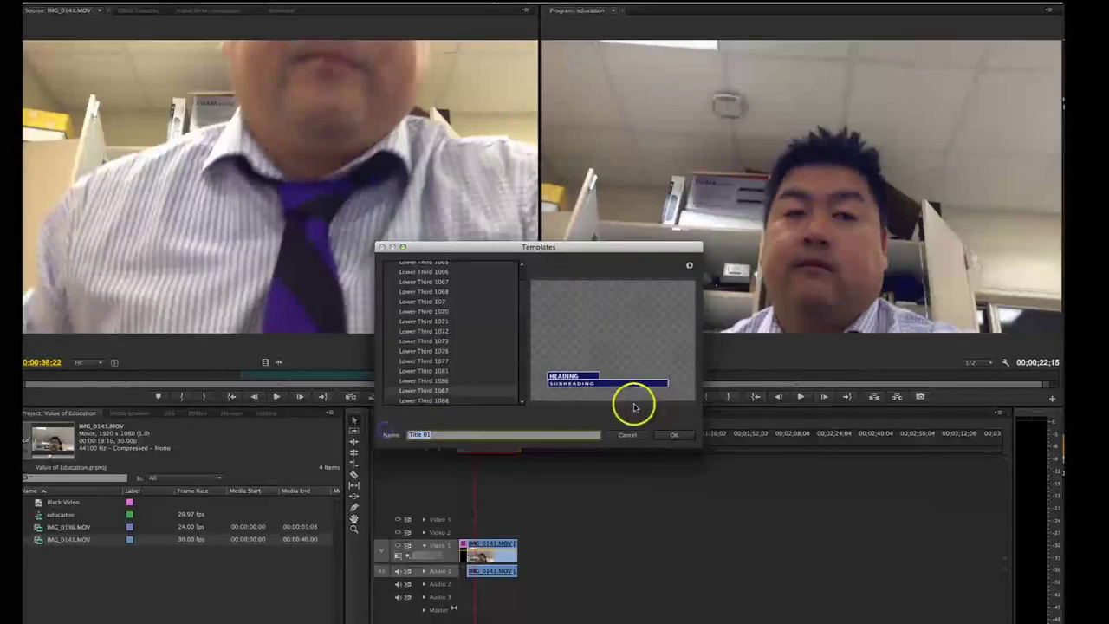
pyautogui.write('Mr. C')
pyautogui.click(800, 416)
pyautogui.click(670, 436)
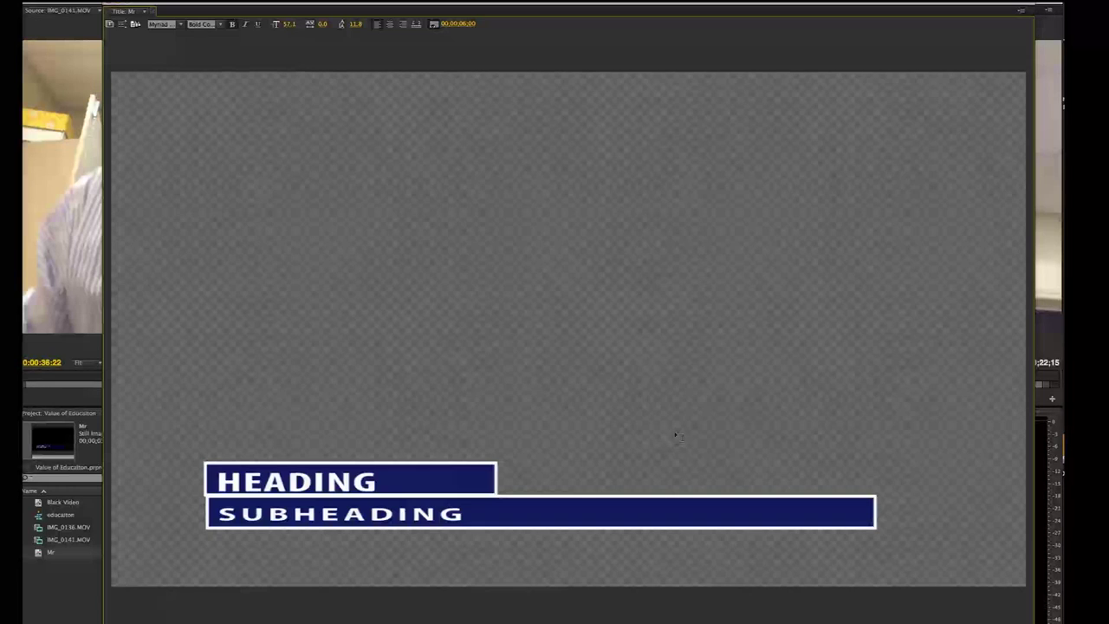
# Replace the heading text with TEACHER and the subheading with the teacher's name, then close the title editor.
pyautogui.moveTo(568, 394)
pyautogui.mouseDown()
pyautogui.moveTo(565, 413)
pyautogui.moveTo(279, 497)
pyautogui.moveTo(285, 404)
pyautogui.moveTo(254, 376)
pyautogui.mouseUp()
pyautogui.click(411, 378)
pyautogui.write('TEACHER')
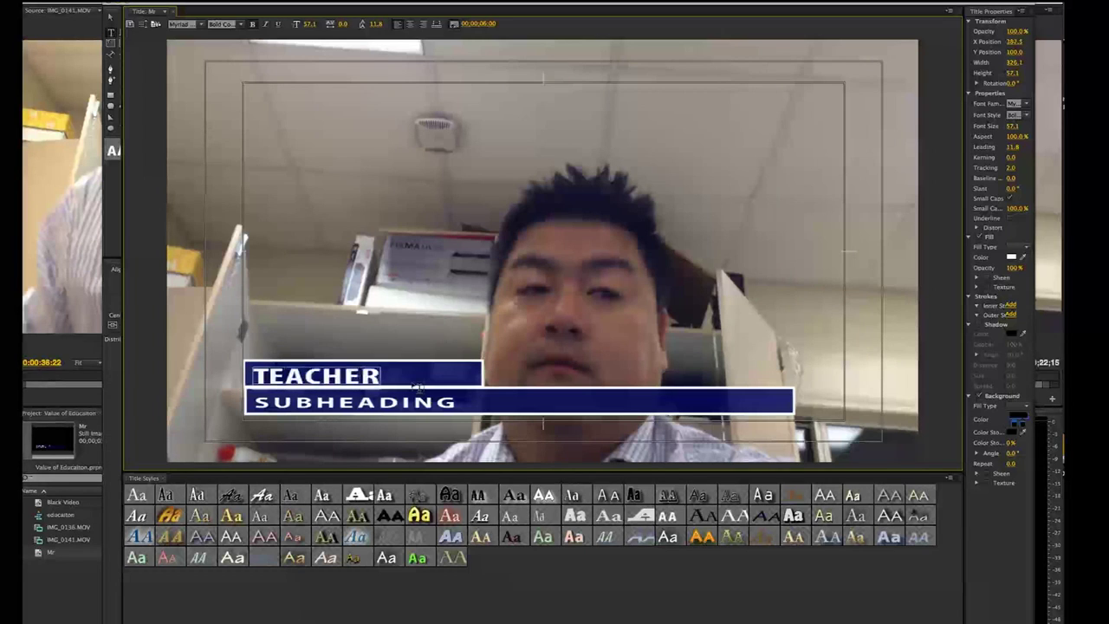
pyautogui.click(398, 400)
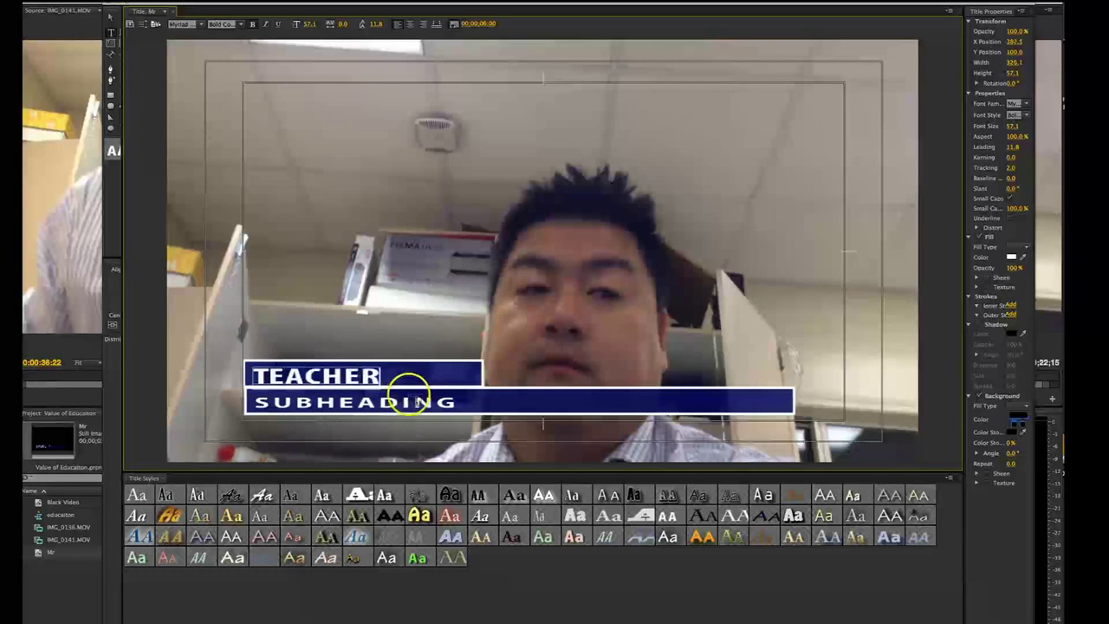
pyautogui.click(446, 400)
pyautogui.moveTo(451, 403); pyautogui.dragTo(238, 409)
pyautogui.write('MR. CASS')
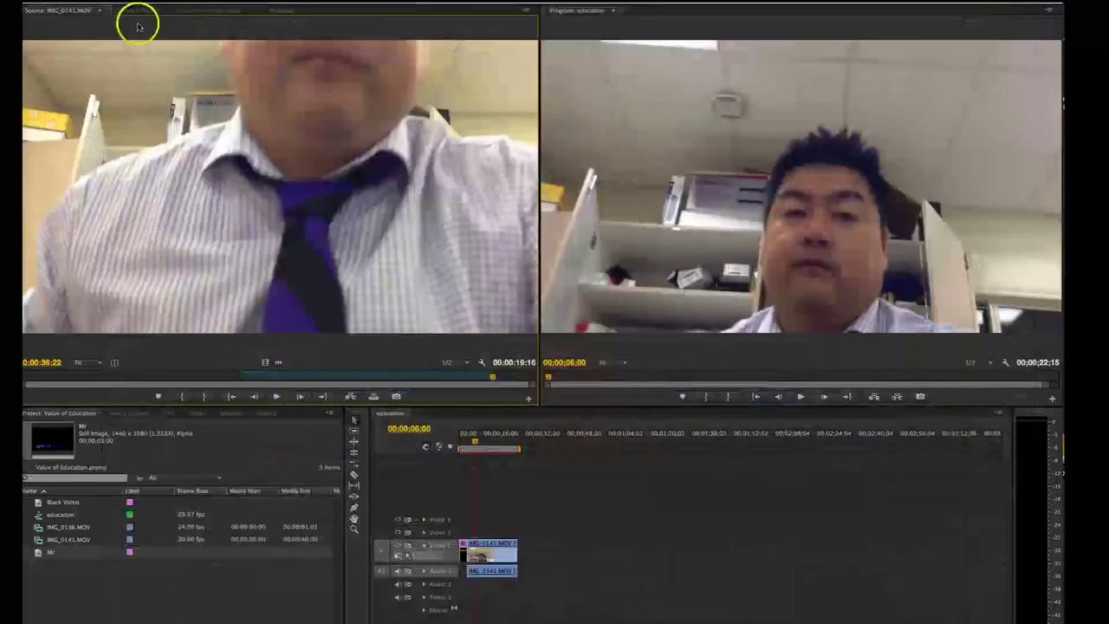
# Place the Mr title on Video 2 above the beginning of the interview clip.
pyautogui.click(49, 552)
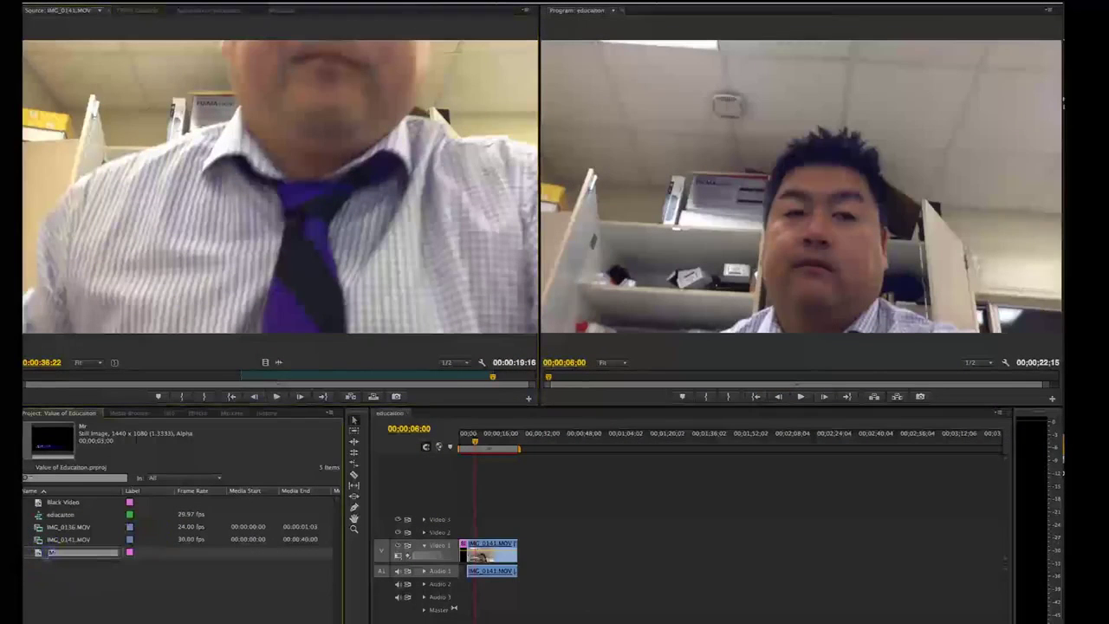
pyautogui.press('Return')
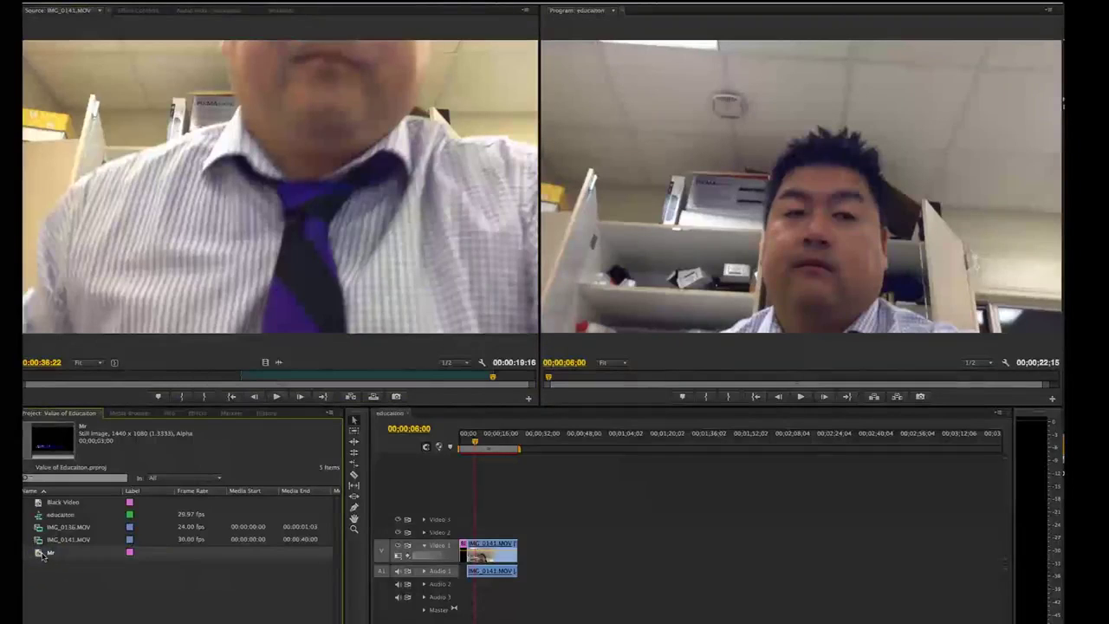
pyautogui.moveTo(271, 589); pyautogui.dragTo(465, 527)
# Check the title over the footage, park the playhead at 00;00;07;18 and shift the title on Video 2 to that position.
pyautogui.moveTo(491, 445); pyautogui.dragTo(471, 446)
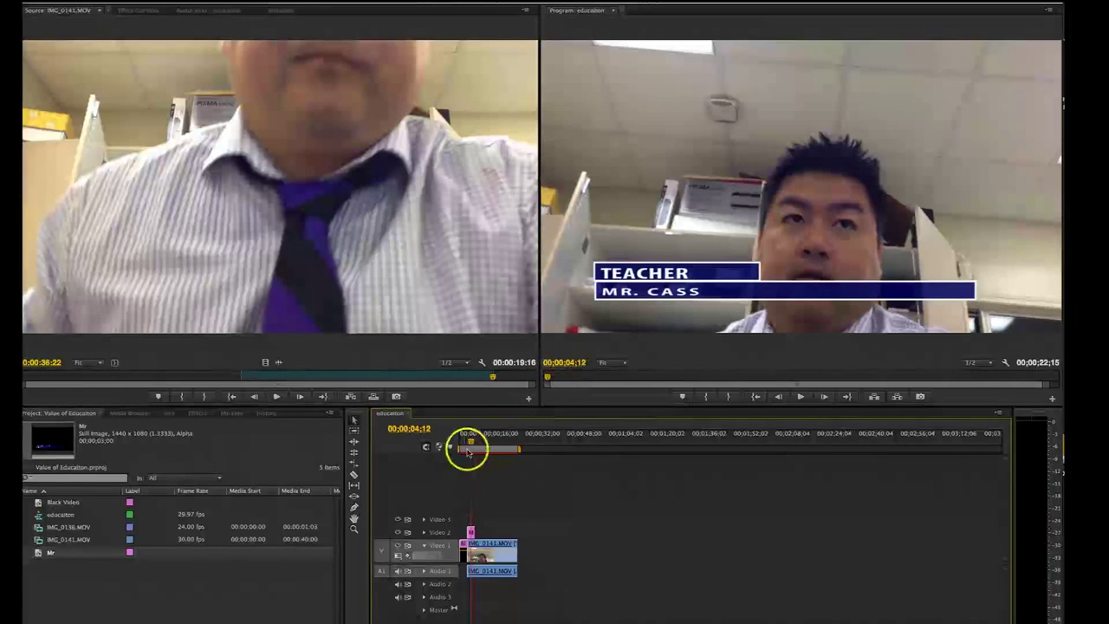
pyautogui.moveTo(470, 442); pyautogui.dragTo(476, 441)
pyautogui.moveTo(469, 533); pyautogui.dragTo(483, 534)
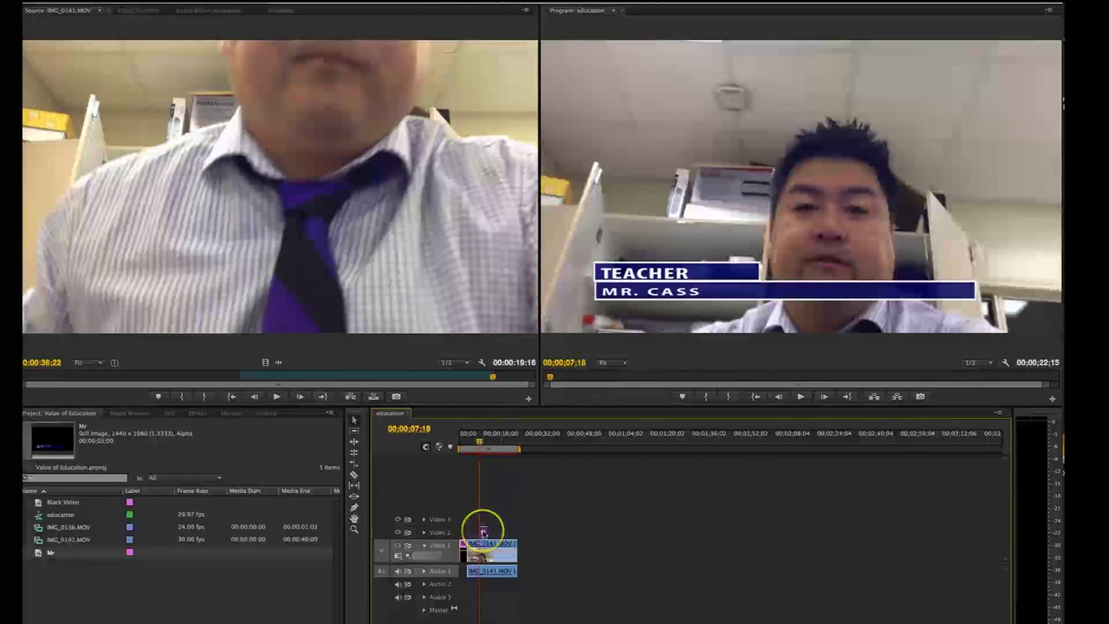
# Reopen the title from the timeline, select all lower-third elements together and move them down to a Y position of about 971.
pyautogui.doubleClick(483, 532)
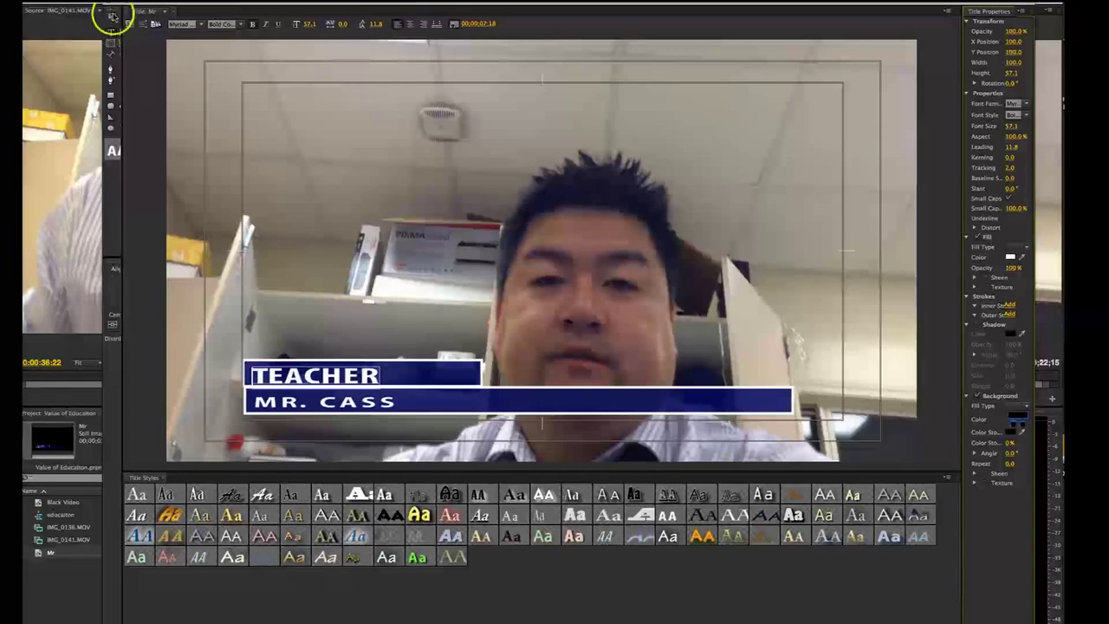
pyautogui.click(110, 21)
pyautogui.moveTo(212, 346); pyautogui.dragTo(494, 443)
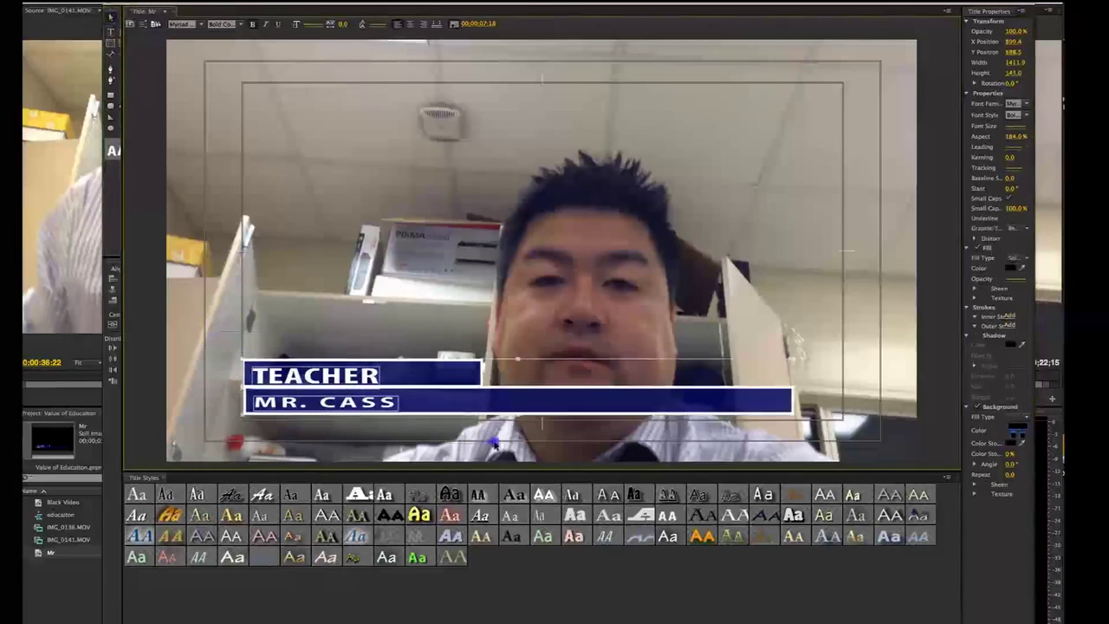
pyautogui.moveTo(453, 372); pyautogui.dragTo(457, 407)
# Scale the selected lower-third elements down to about 1293 wide and 129 high, and close the title editor.
pyautogui.click(739, 398)
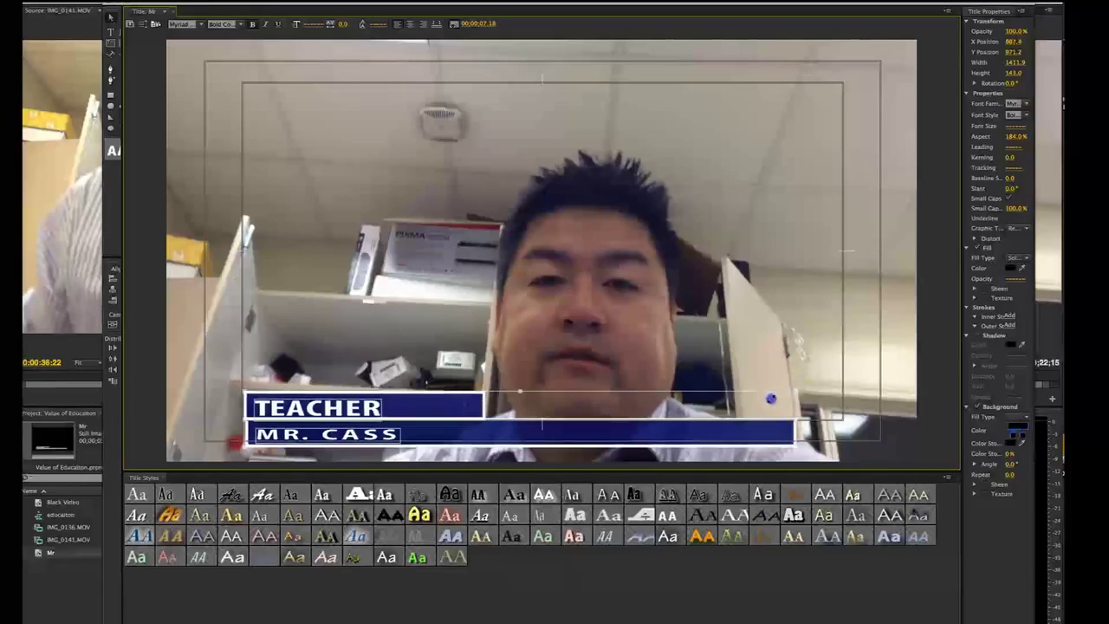
pyautogui.moveTo(756, 398)
pyautogui.mouseDown()
pyautogui.moveTo(780, 401)
pyautogui.moveTo(755, 398)
pyautogui.mouseUp()
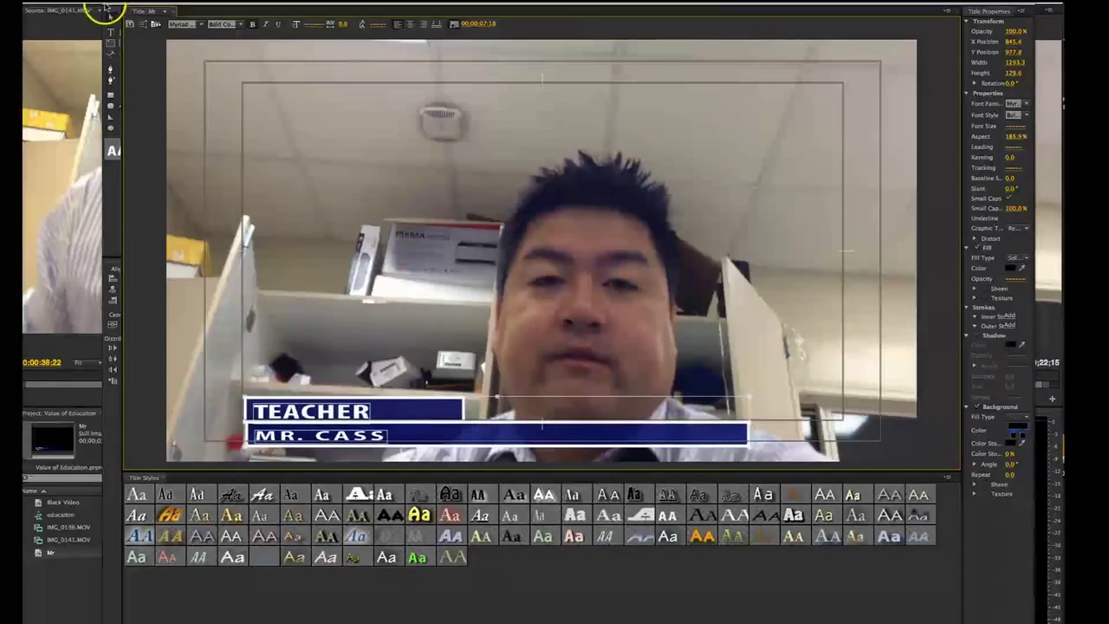
pyautogui.click(106, 7)
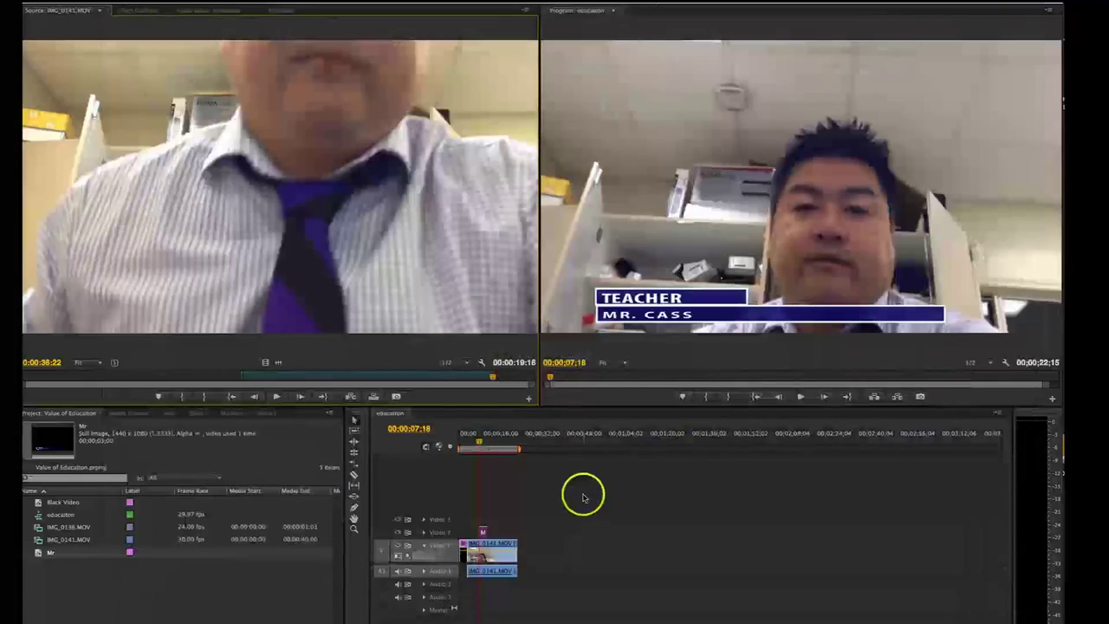